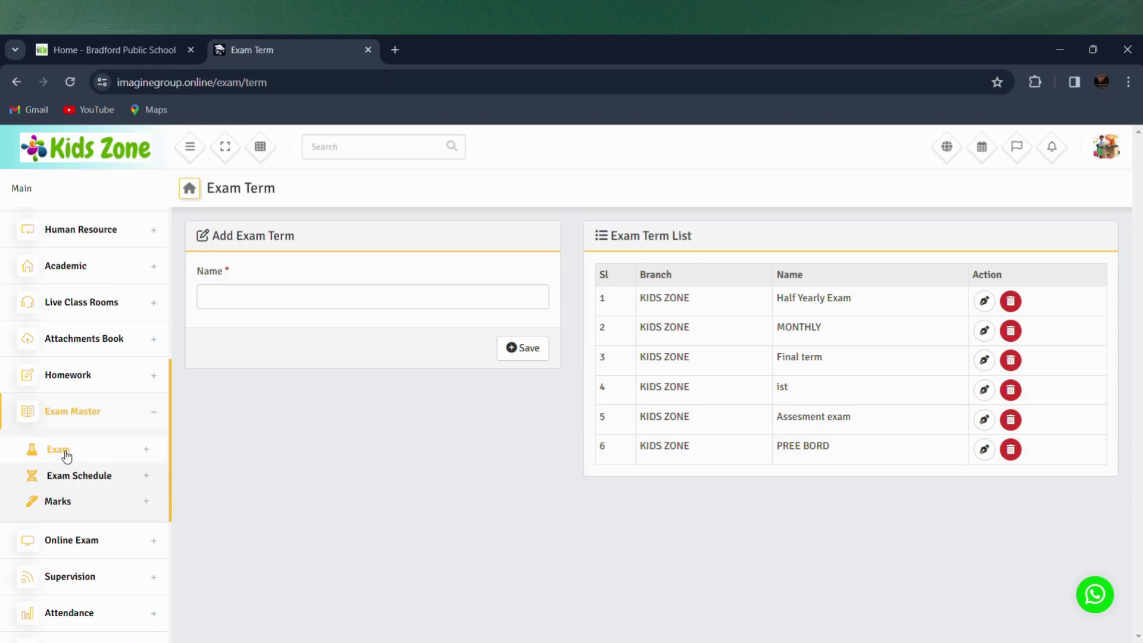
Add an exam hall with hall number 6 and 30 seats, and save it
{"action": "left_click", "coordinate": [107, 452]}
{"action": "left_click", "coordinate": [78, 478]}
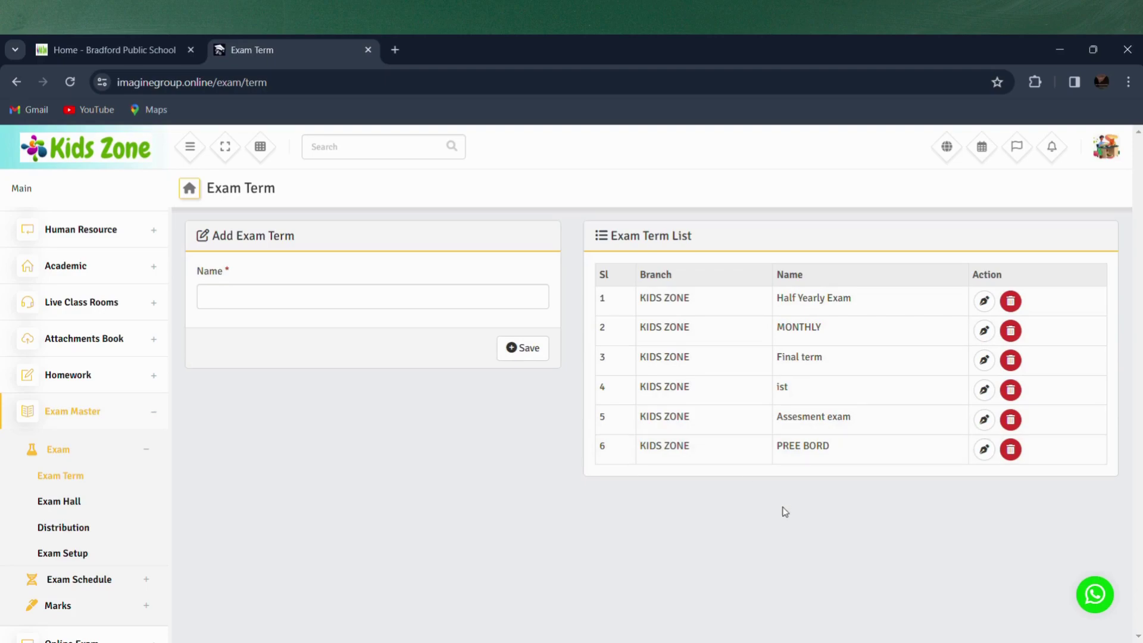
{"action": "left_click", "coordinate": [117, 501]}
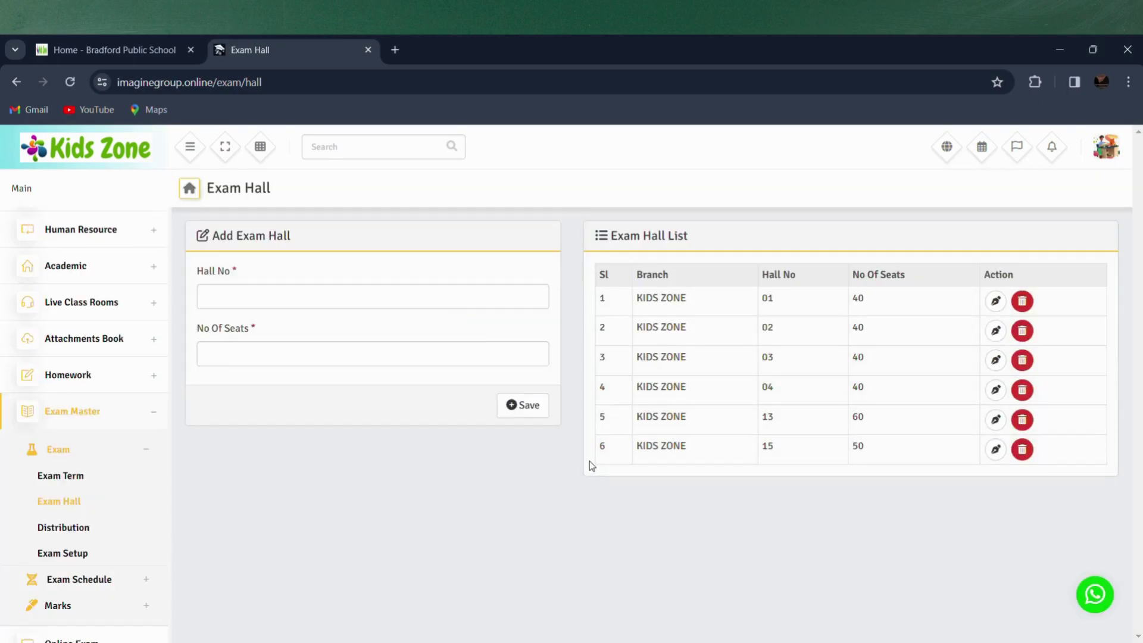
{"action": "left_click", "coordinate": [241, 302]}
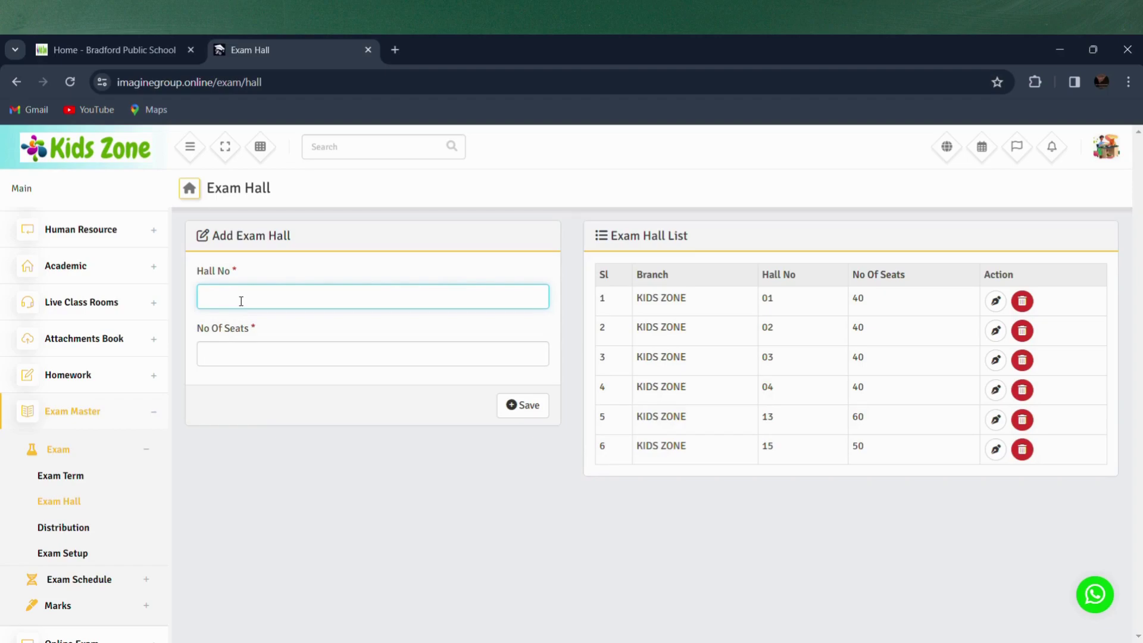
{"action": "left_click", "coordinate": [219, 364]}
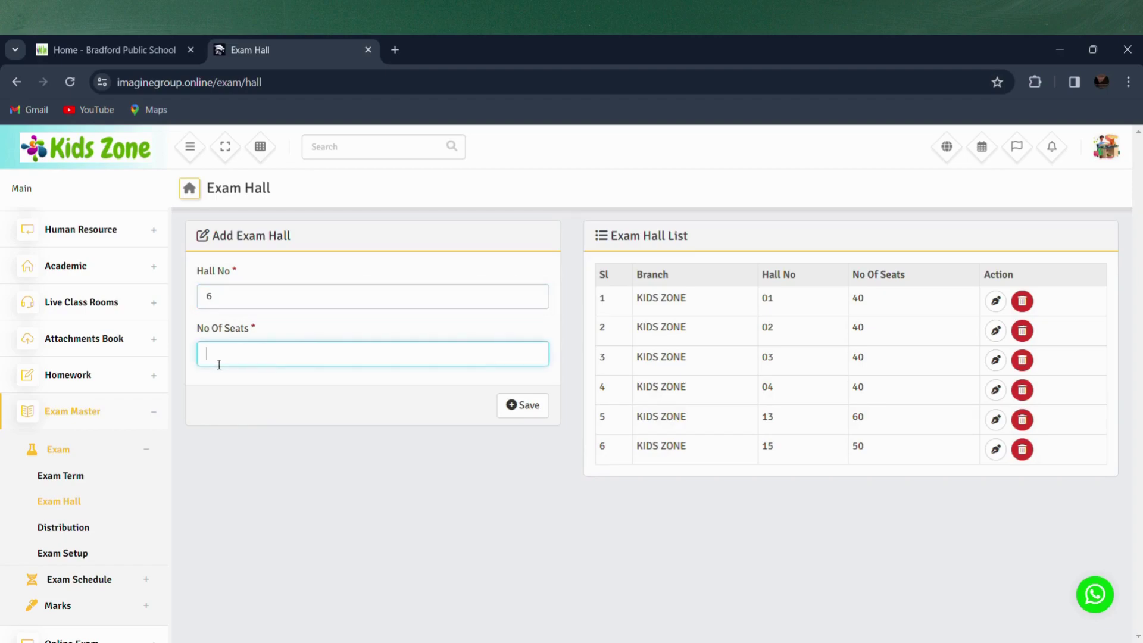
{"action": "type", "text": "30"}
{"action": "left_click", "coordinate": [526, 407]}
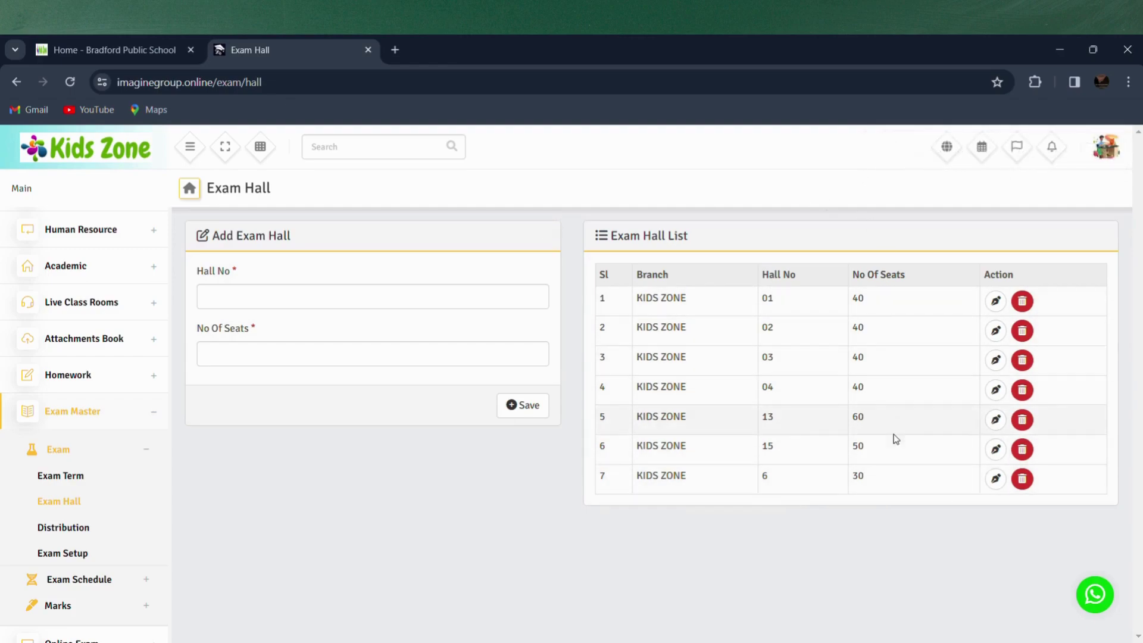
Open the Final Exam entry in the exam setup for editing and choose the term Final term and exam type Grade (GPA)
{"action": "left_click", "coordinate": [63, 532]}
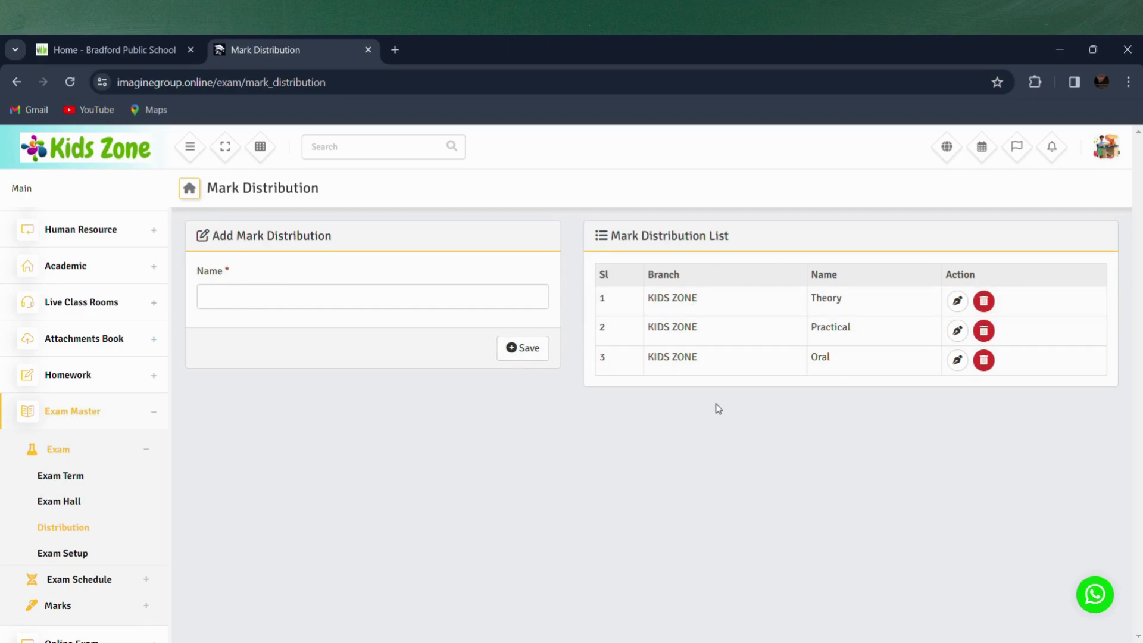
{"action": "left_click", "coordinate": [102, 551]}
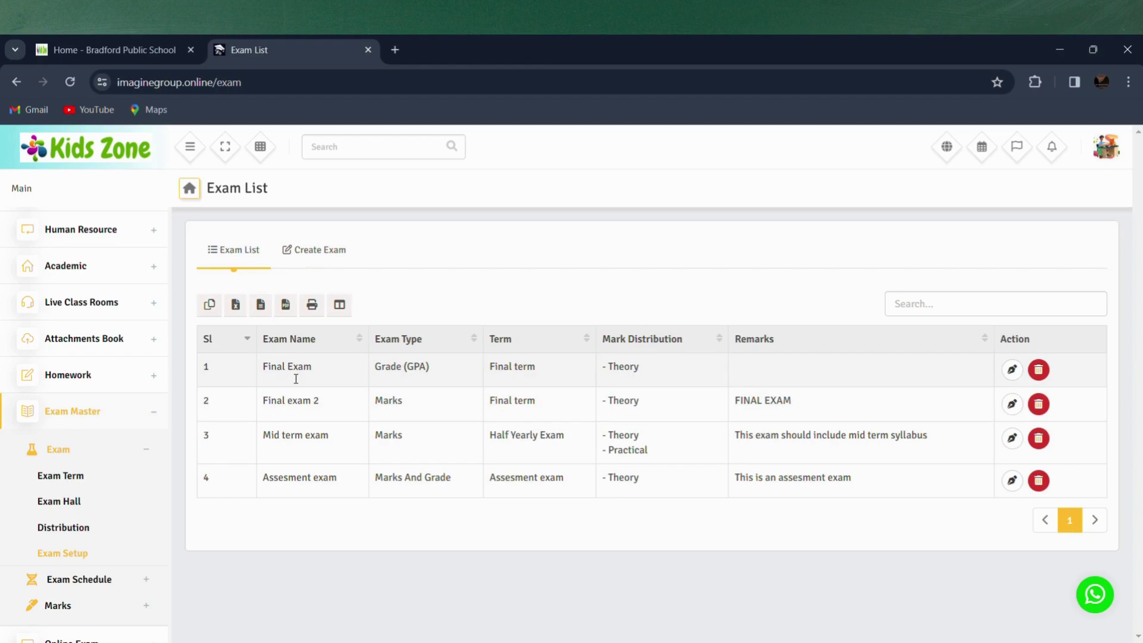
{"action": "left_click", "coordinate": [1021, 372]}
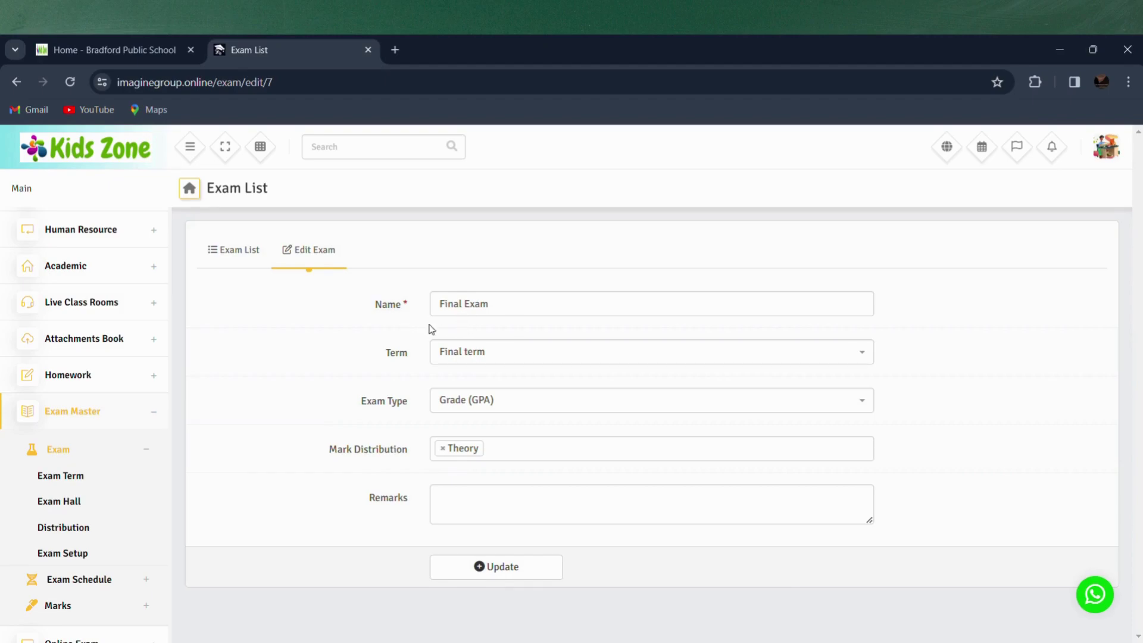
{"action": "left_click", "coordinate": [569, 350]}
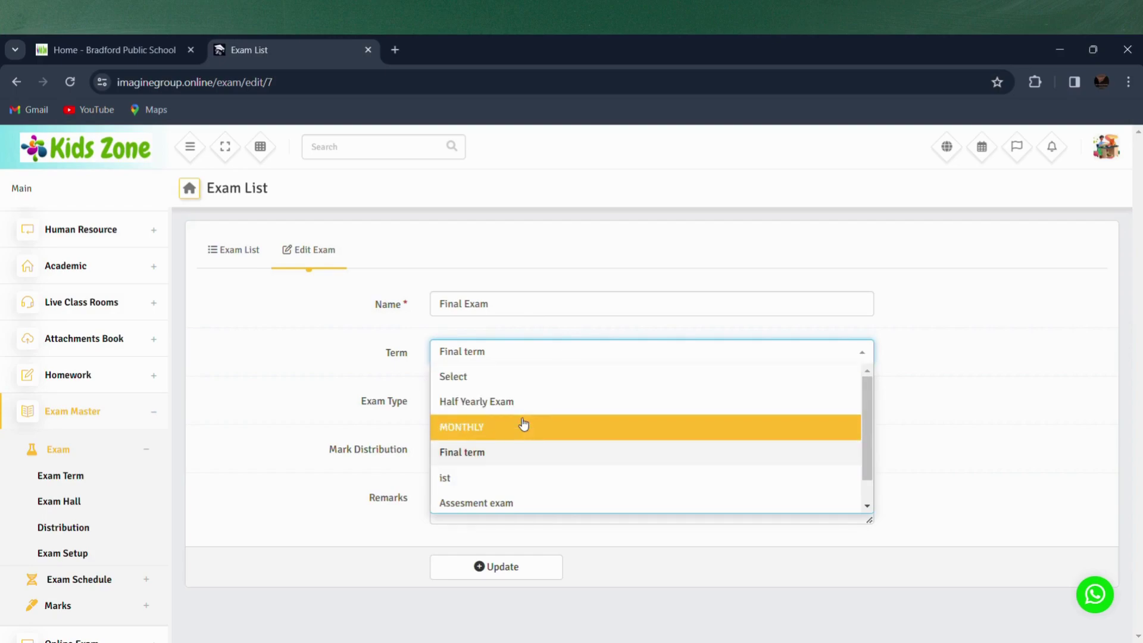
{"action": "left_click", "coordinate": [518, 451]}
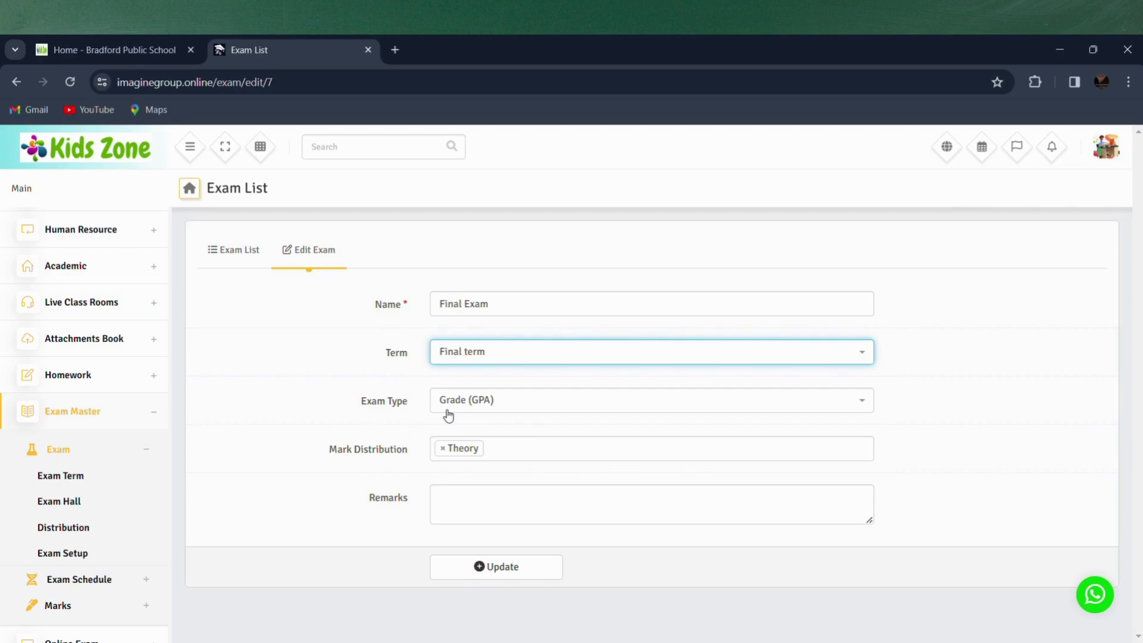
{"action": "left_click", "coordinate": [567, 401]}
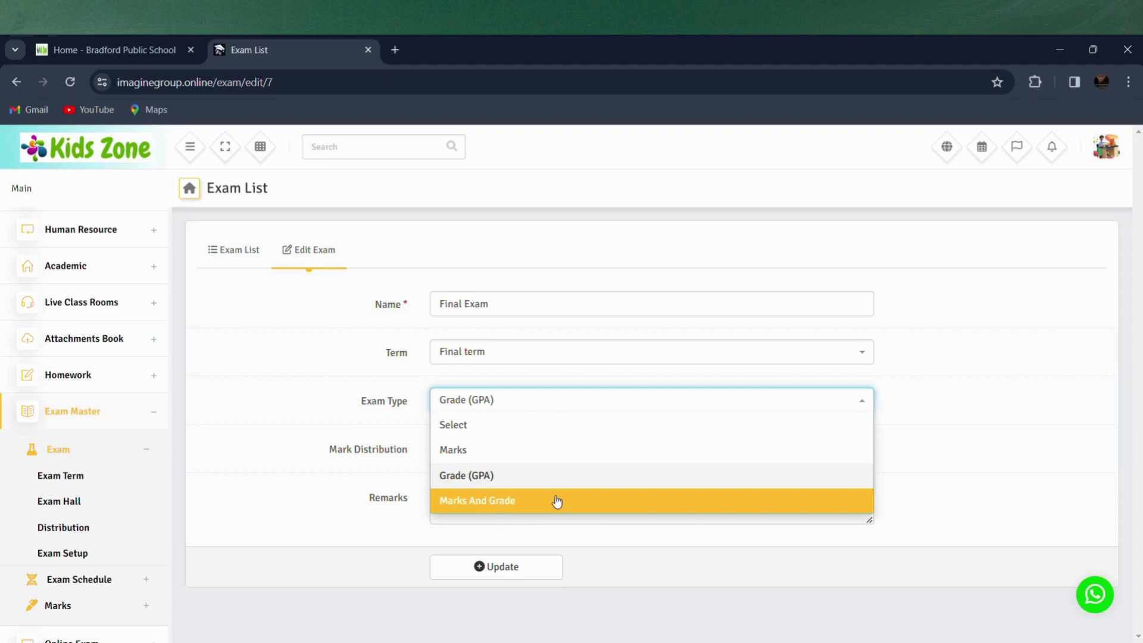
{"action": "left_click", "coordinate": [543, 474]}
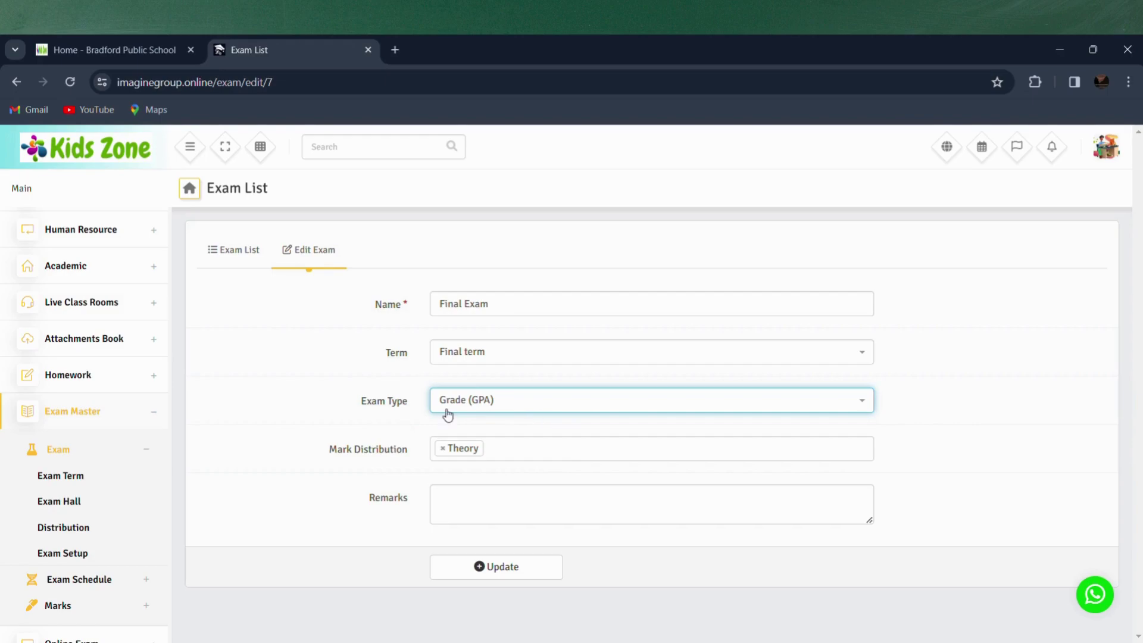
Add Practical to the Final Exam's mark distribution and update the exam
{"action": "left_click", "coordinate": [503, 461]}
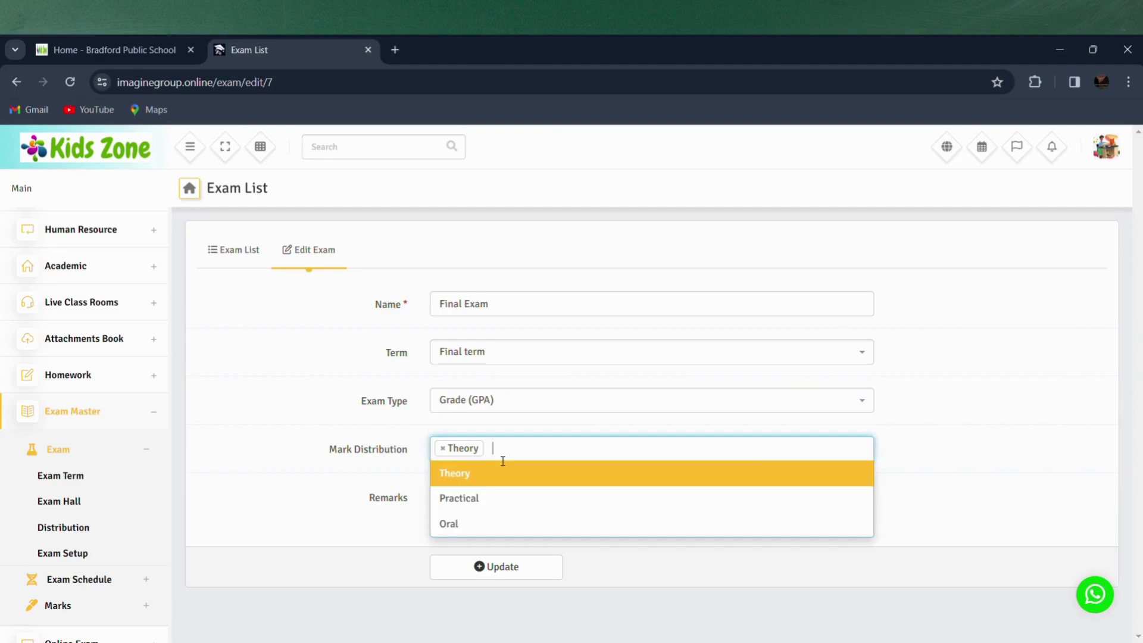
{"action": "left_click", "coordinate": [492, 497]}
{"action": "left_click", "coordinate": [465, 505]}
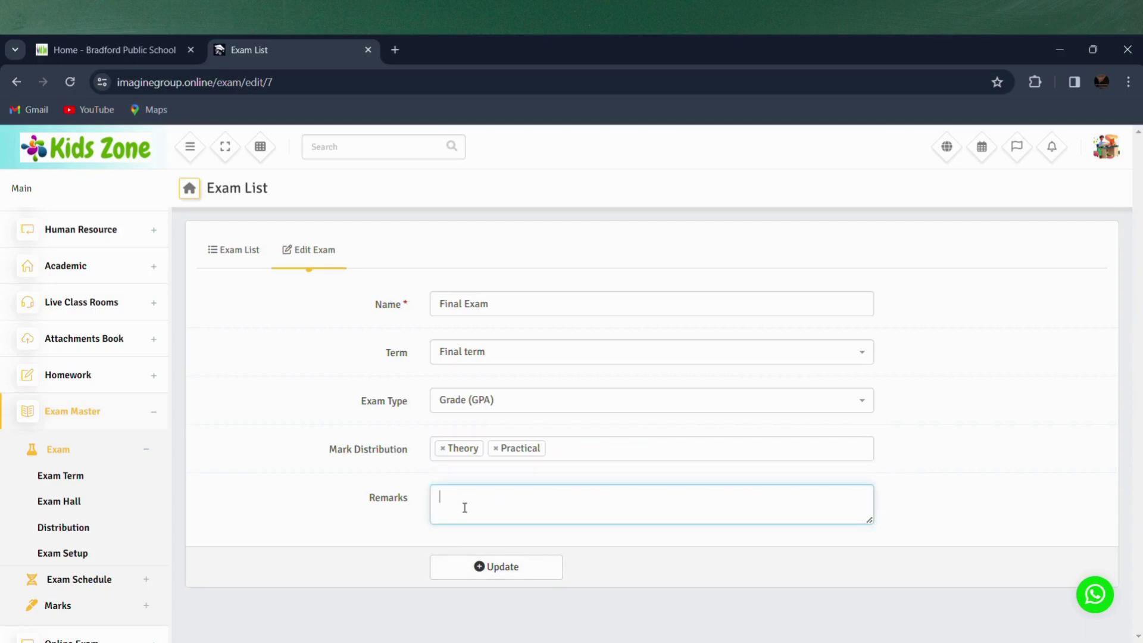
{"action": "left_click", "coordinate": [507, 574]}
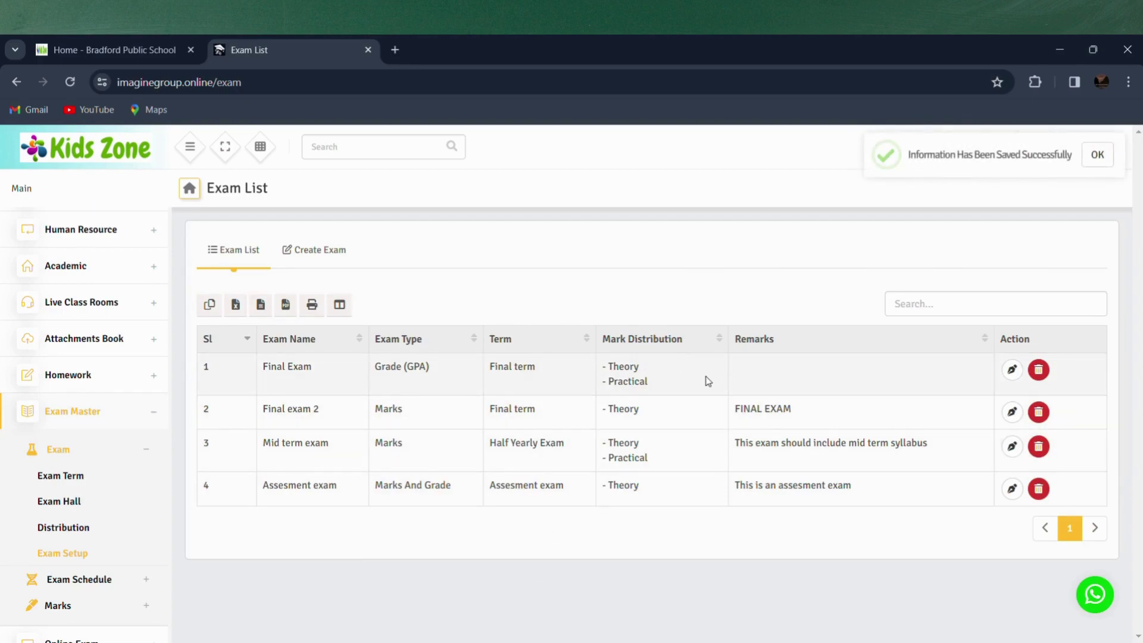
Load the Add Schedule form for Final Exam (Final term), class Nursery, section Red
{"action": "scroll", "coordinate": [154, 533], "scroll_direction": "down", "scroll_amount": 4}
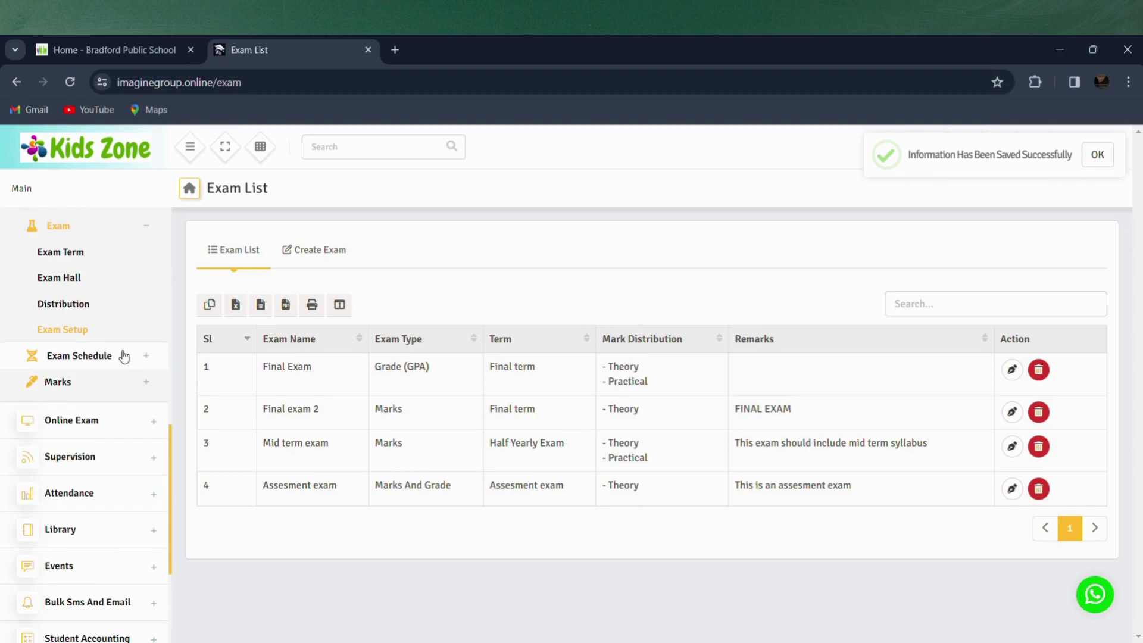
{"action": "left_click", "coordinate": [122, 356]}
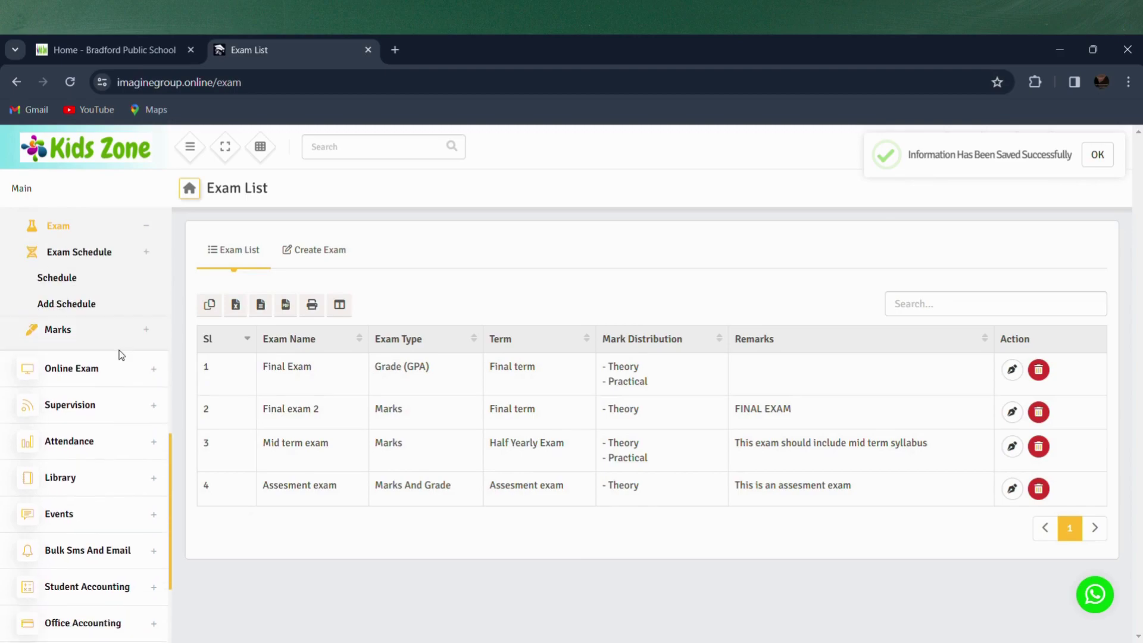
{"action": "left_click", "coordinate": [82, 299]}
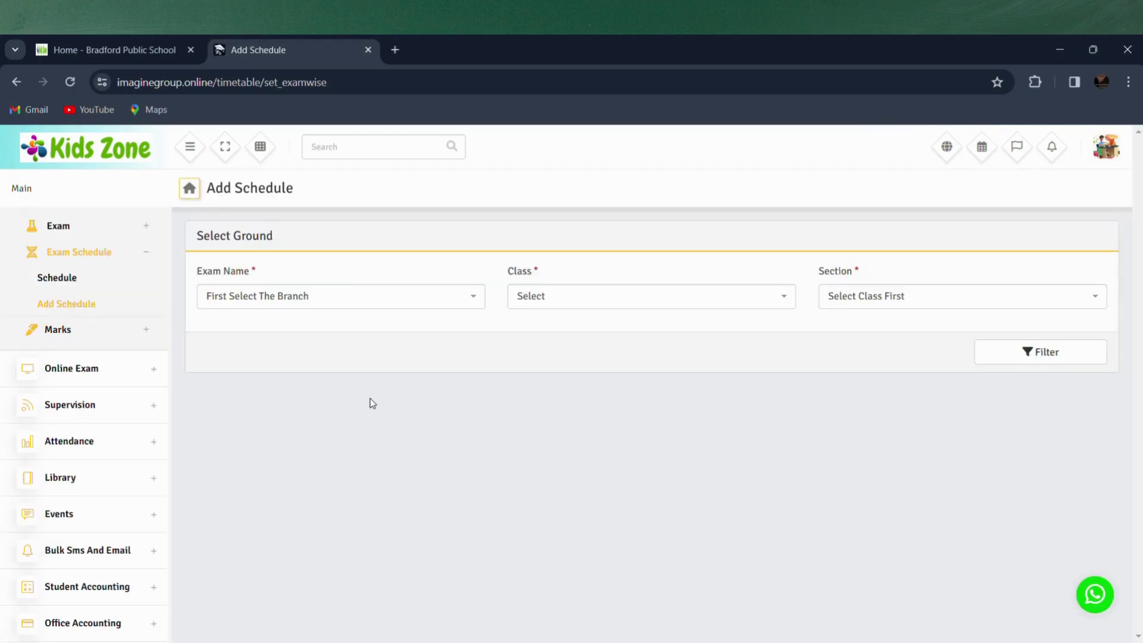
{"action": "left_click", "coordinate": [371, 306]}
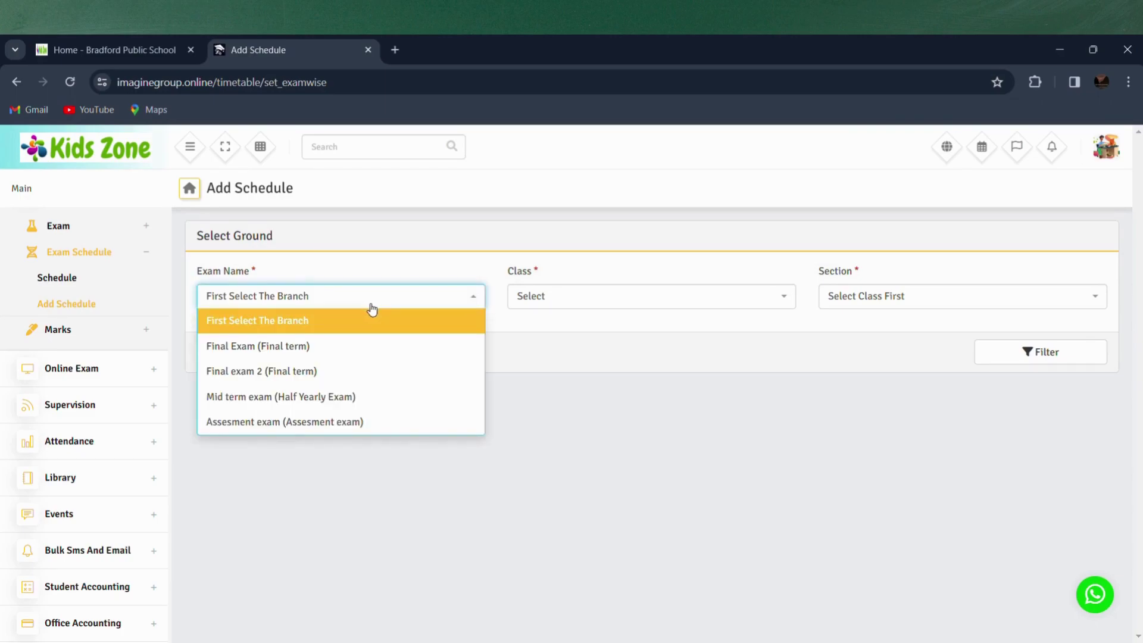
{"action": "left_click", "coordinate": [251, 356]}
{"action": "left_click", "coordinate": [553, 307]}
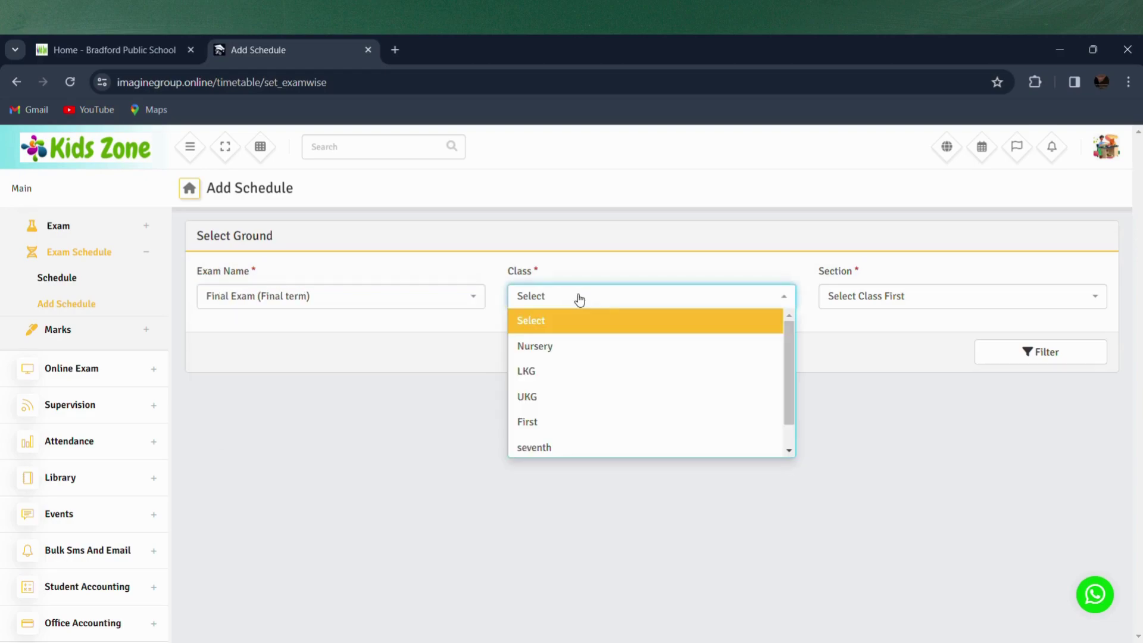
{"action": "left_click", "coordinate": [553, 347]}
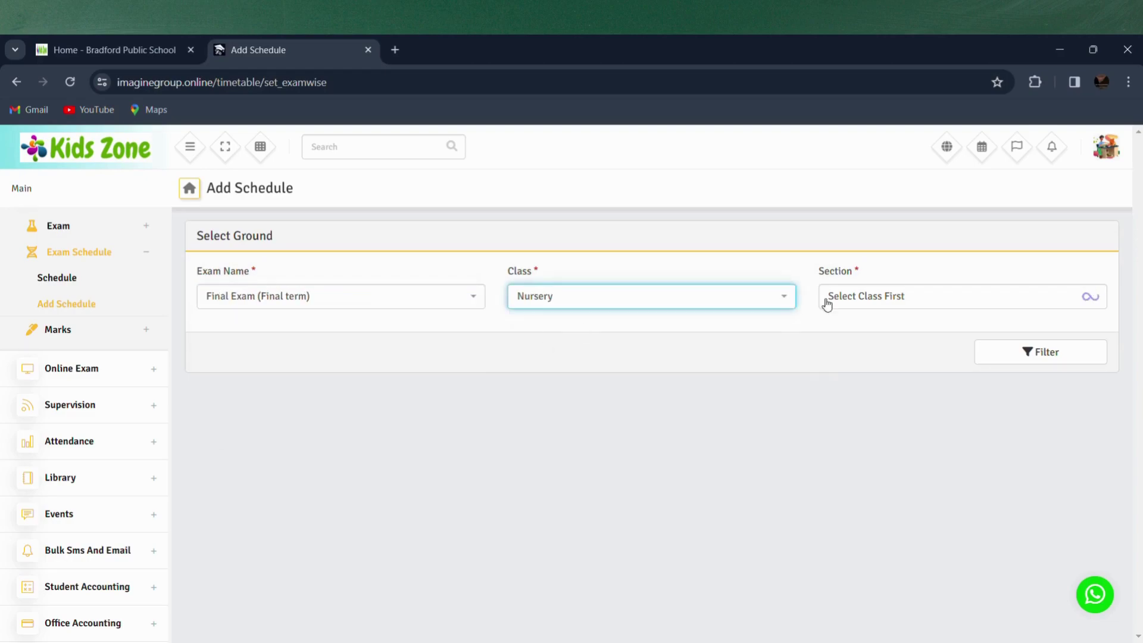
{"action": "left_click", "coordinate": [852, 296]}
{"action": "left_click", "coordinate": [881, 345]}
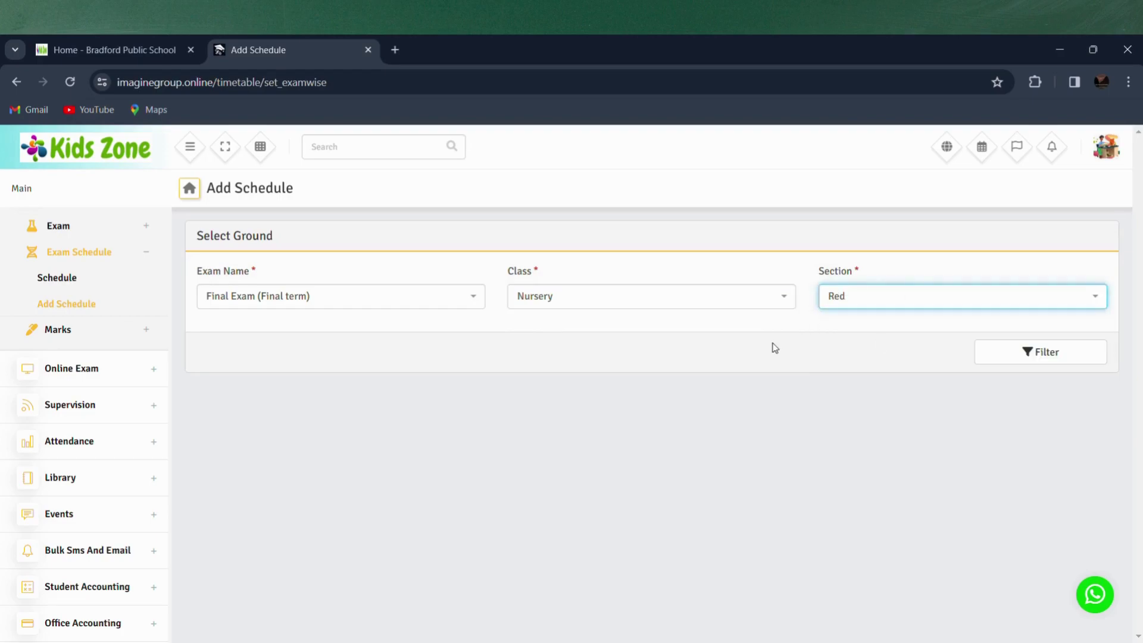
{"action": "left_click", "coordinate": [1046, 356]}
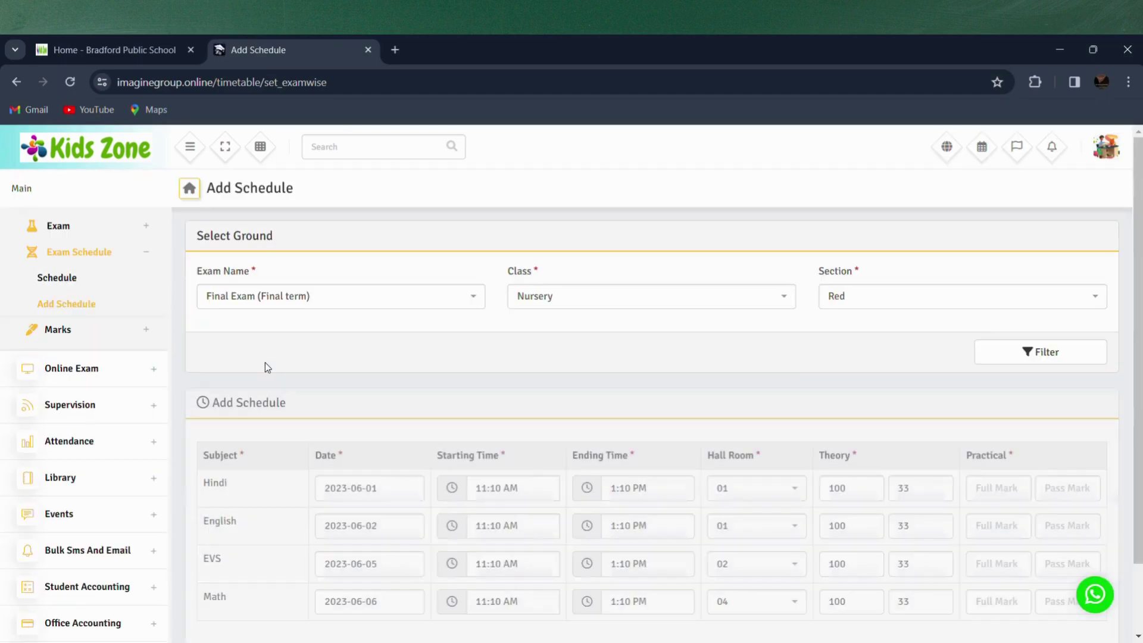
Set the Hindi exam date to 2023-06-01 in the schedule
{"action": "scroll", "coordinate": [1012, 575], "scroll_direction": "down", "scroll_amount": 1}
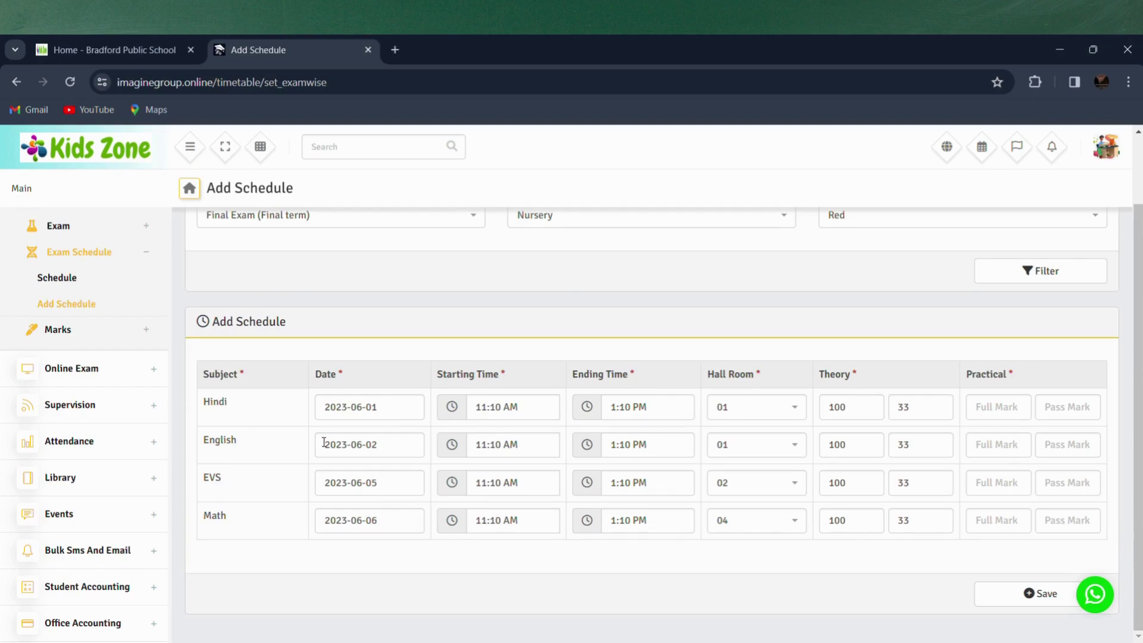
{"action": "left_click", "coordinate": [390, 411]}
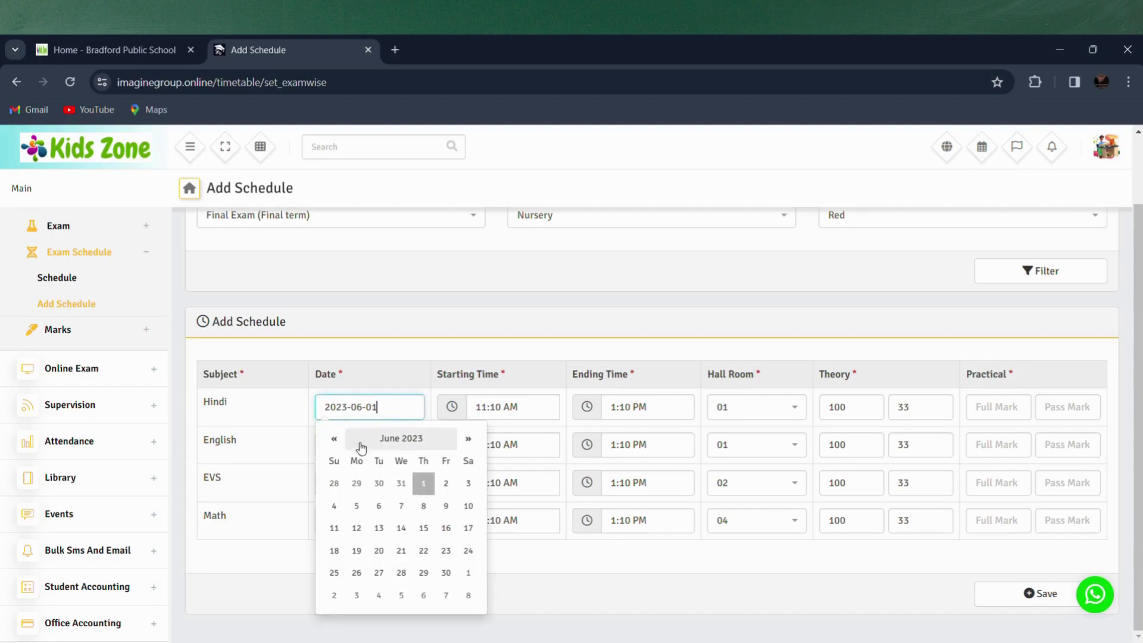
{"action": "left_click", "coordinate": [426, 482]}
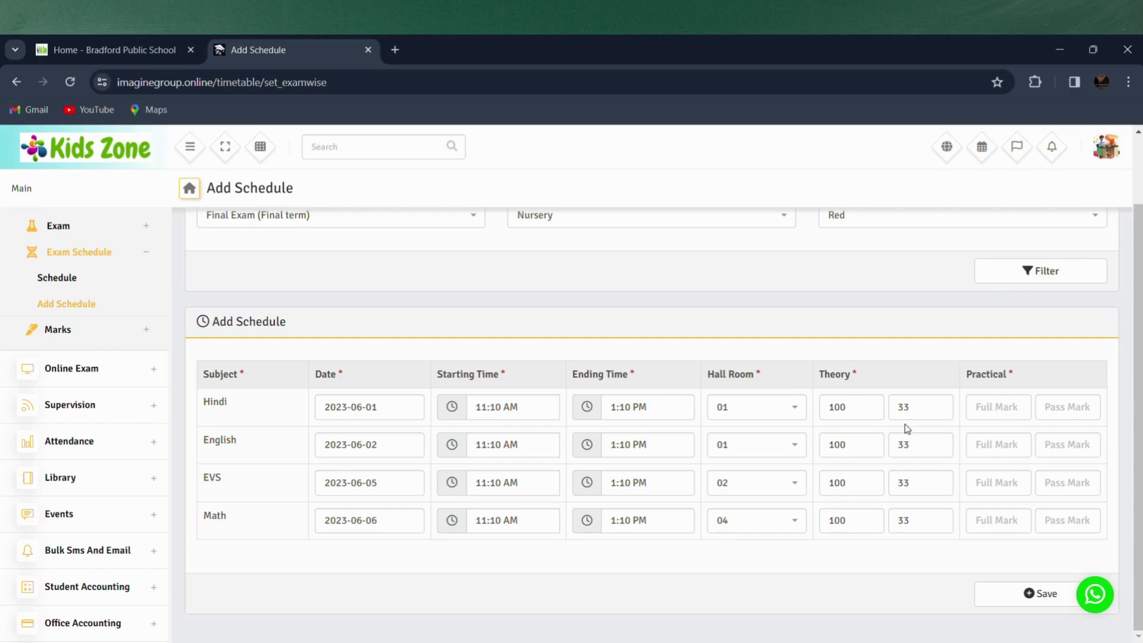
Set the practical full mark to 30 for Hindi, English, EVS and Math
{"action": "left_click", "coordinate": [998, 411]}
{"action": "type", "text": "3"}
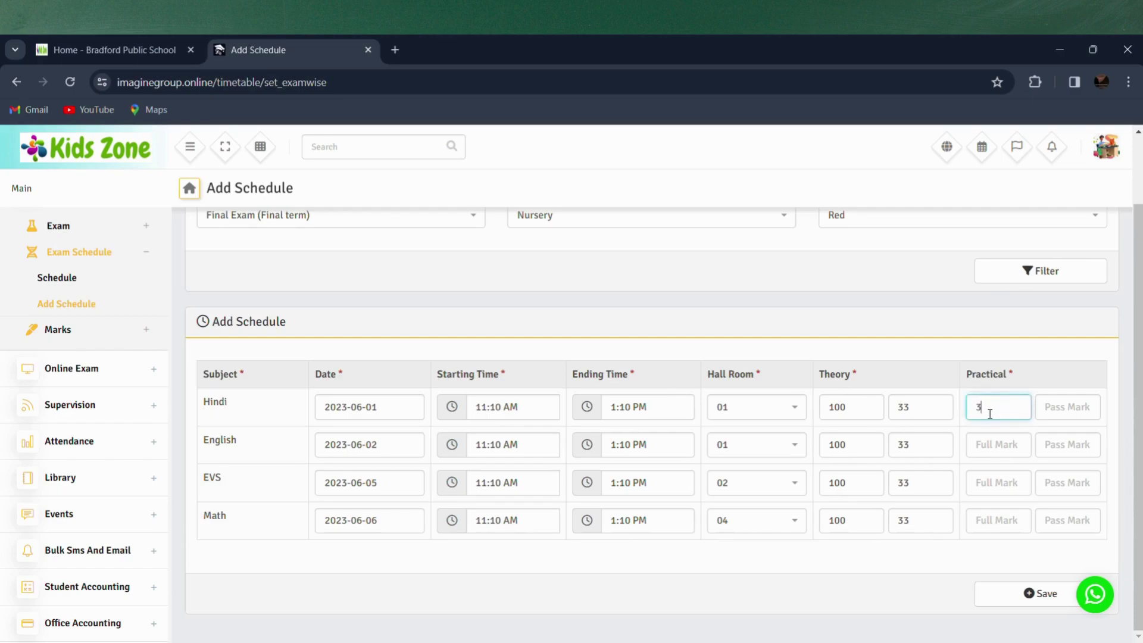
{"action": "type", "text": "0"}
{"action": "double_click", "coordinate": [990, 412]}
{"action": "key", "text": "ctrl+c"}
{"action": "left_click", "coordinate": [1000, 447]}
{"action": "key", "text": "ctrl+v"}
{"action": "left_click", "coordinate": [1002, 486]}
{"action": "key", "text": "ctrl+v"}
{"action": "left_click", "coordinate": [1002, 519]}
{"action": "key", "text": "ctrl+v"}
Set the practical pass mark to 12 for all four subjects and save the schedule
{"action": "left_click", "coordinate": [1054, 406]}
{"action": "type", "text": "12"}
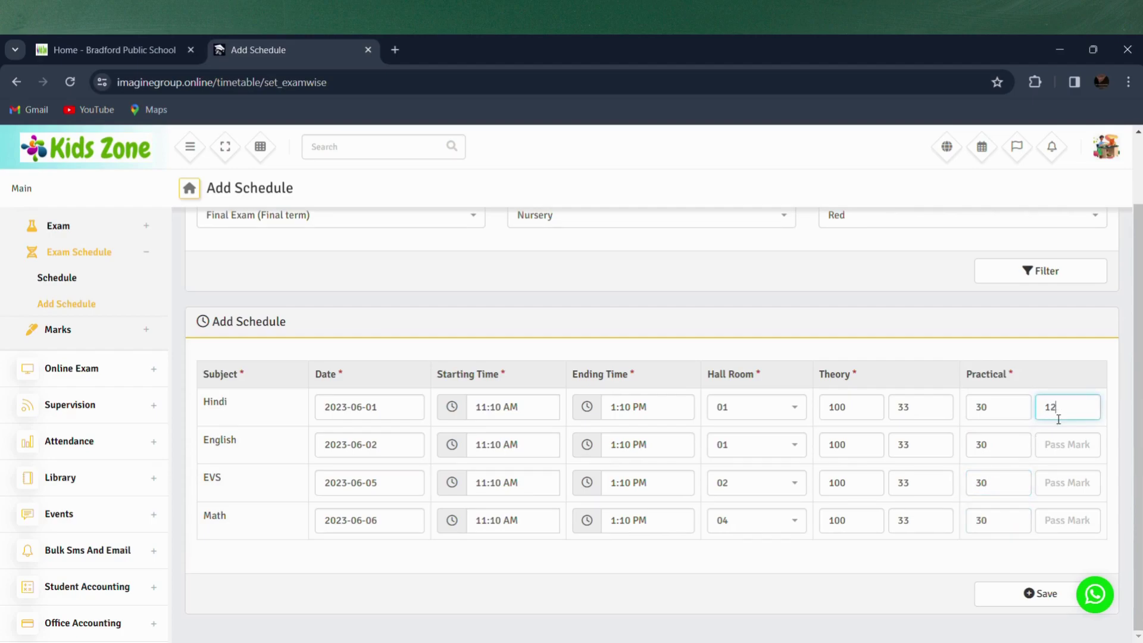
{"action": "left_click_drag", "start_coordinate": [1074, 407], "coordinate": [1027, 417]}
{"action": "left_click", "coordinate": [1054, 453]}
{"action": "key", "text": "ctrl+v"}
{"action": "left_click", "coordinate": [1063, 485]}
{"action": "key", "text": "ctrl+v"}
{"action": "left_click", "coordinate": [1065, 528]}
{"action": "key", "text": "ctrl+v"}
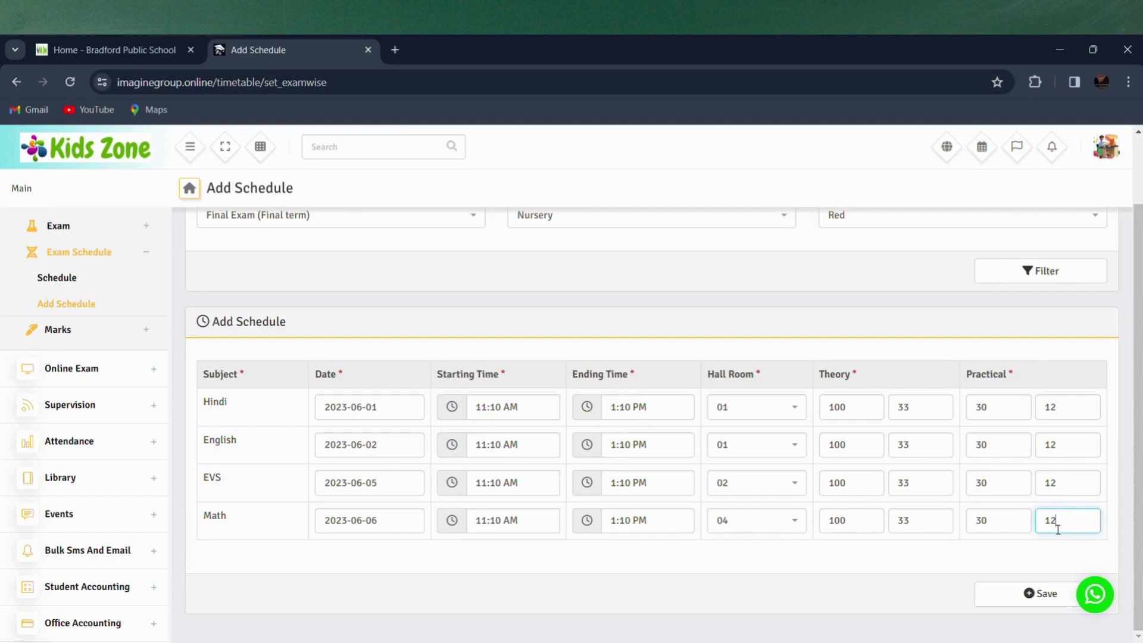
{"action": "left_click", "coordinate": [1036, 593]}
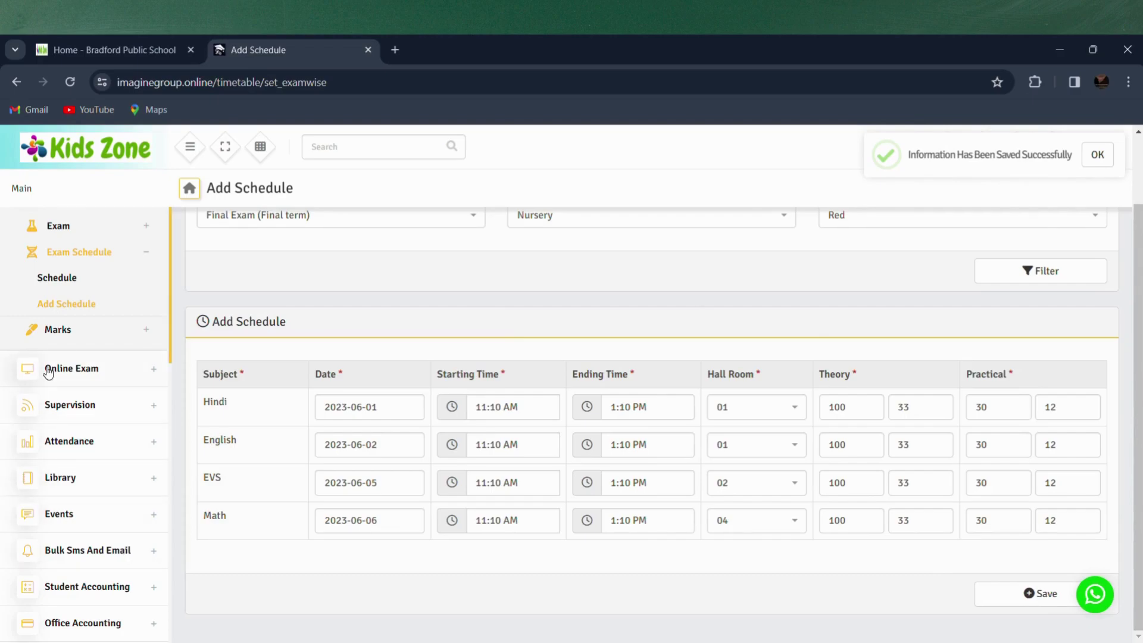
Show the exam schedule list for class Nursery, section Red
{"action": "left_click", "coordinate": [79, 281]}
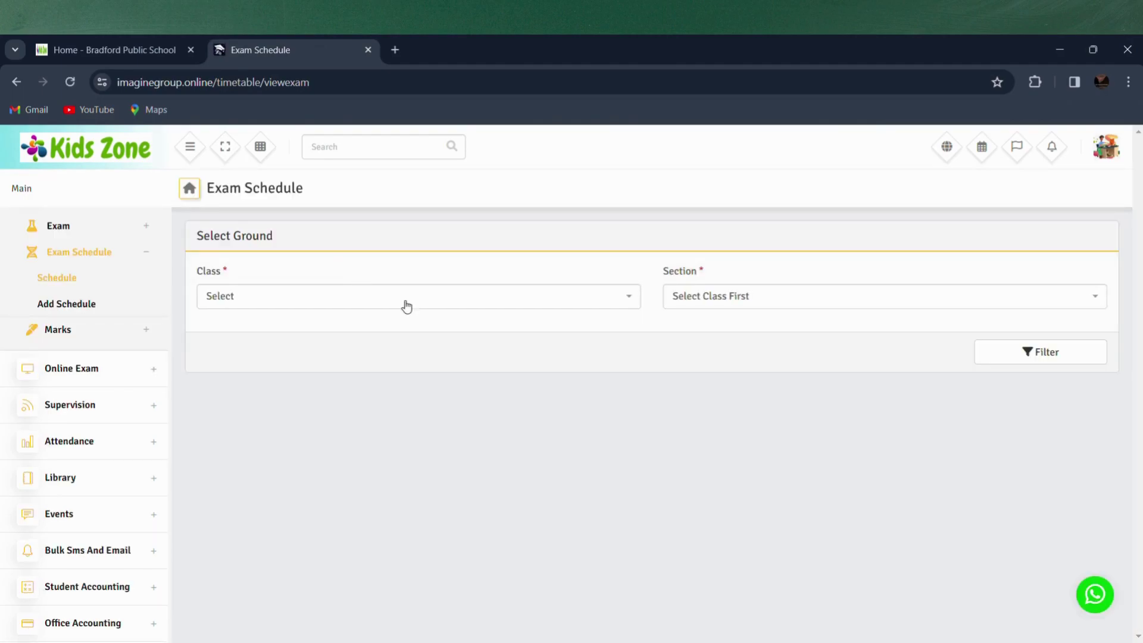
{"action": "left_click", "coordinate": [410, 304]}
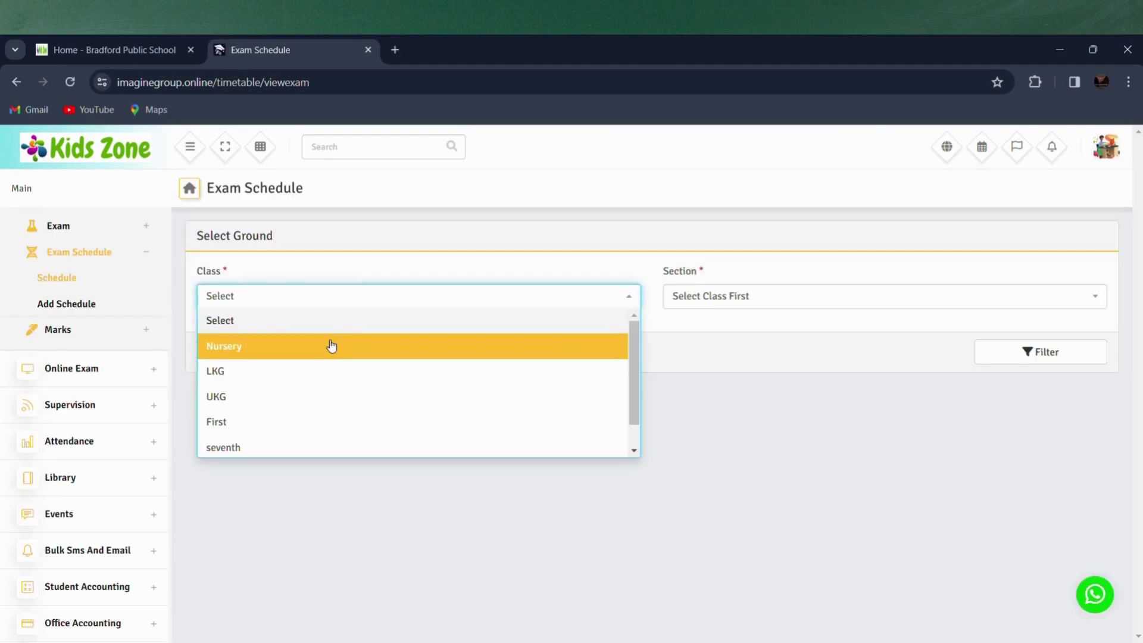
{"action": "left_click", "coordinate": [330, 346]}
{"action": "left_click", "coordinate": [719, 299]}
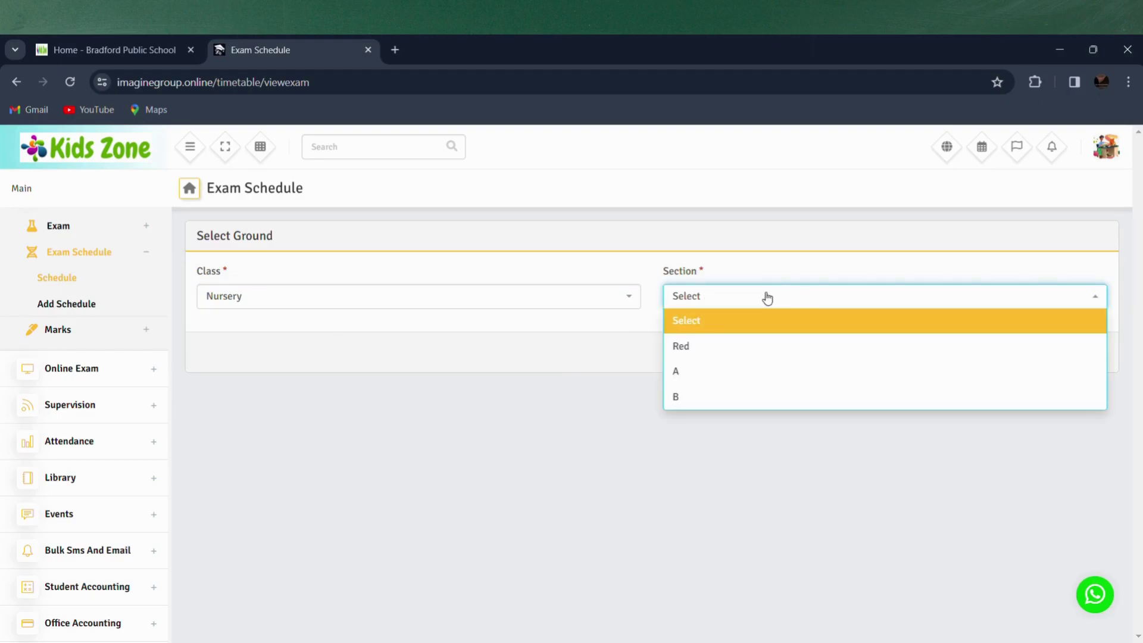
{"action": "left_click", "coordinate": [722, 348]}
{"action": "left_click", "coordinate": [1039, 352]}
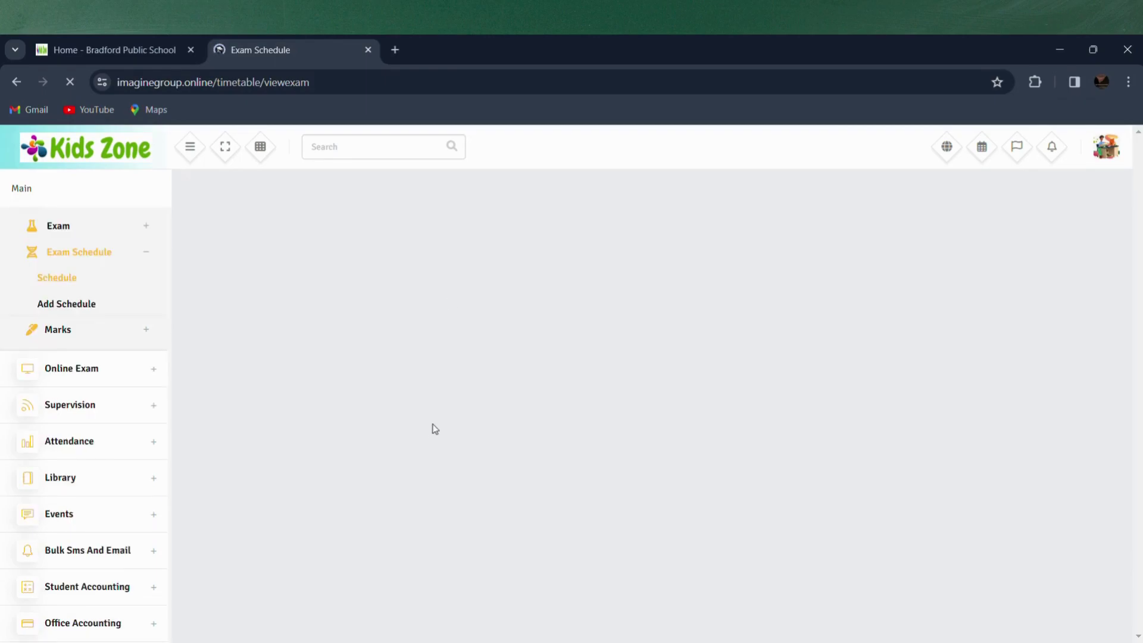
{"action": "scroll", "coordinate": [608, 603], "scroll_direction": "down", "scroll_amount": 2}
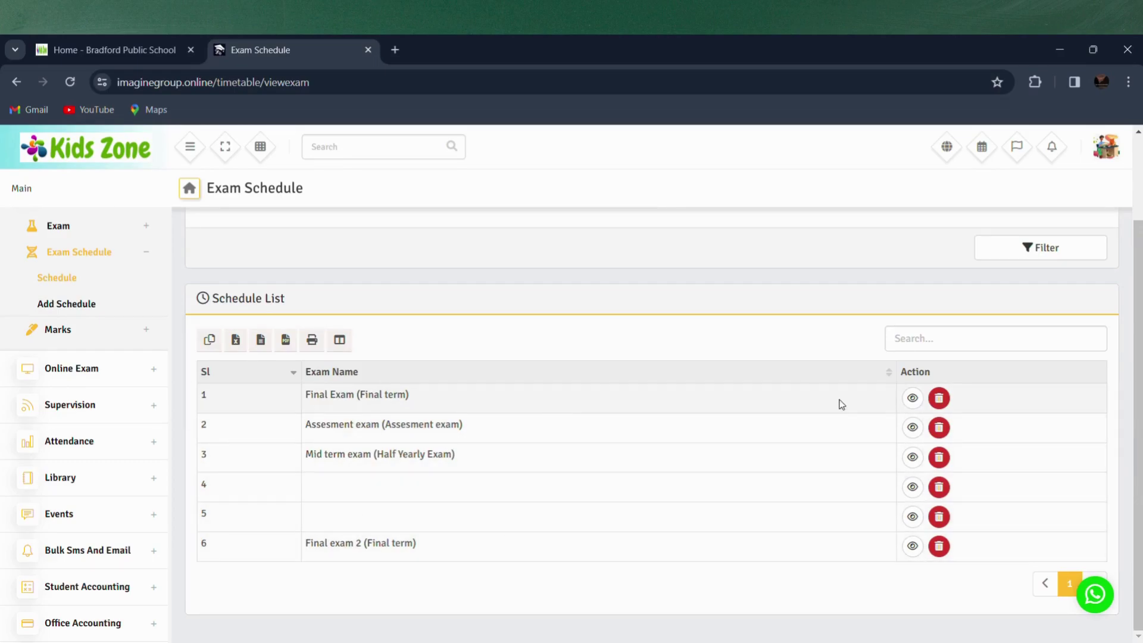
View the Final Exam schedule details for Nursery Red and their print preview, and close both without printing
{"action": "left_click", "coordinate": [913, 398]}
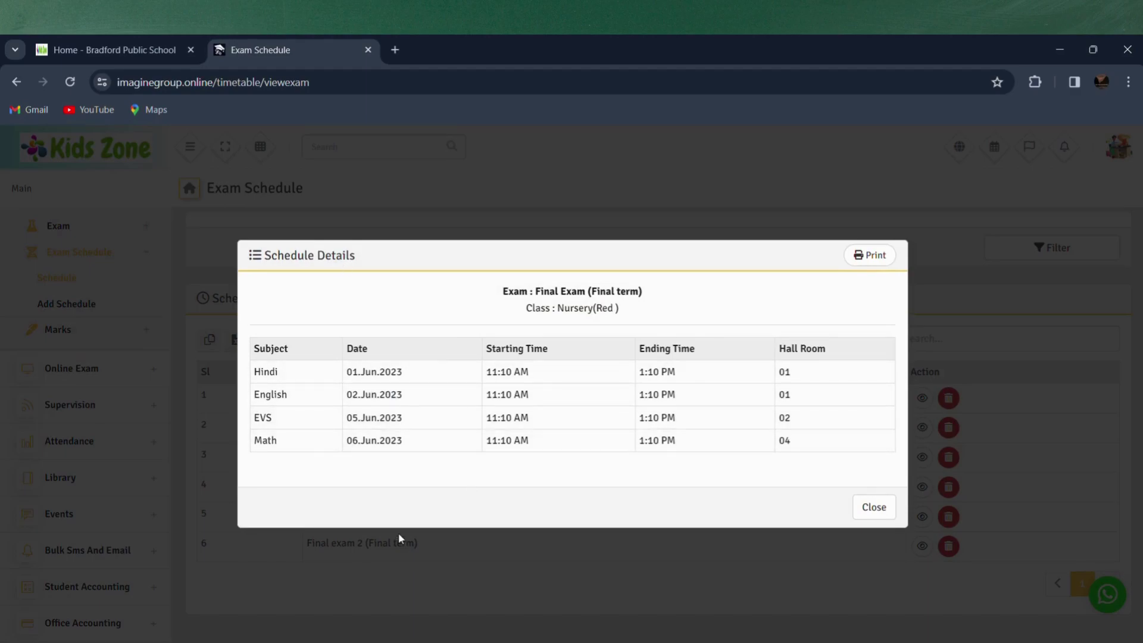
{"action": "left_click", "coordinate": [889, 258]}
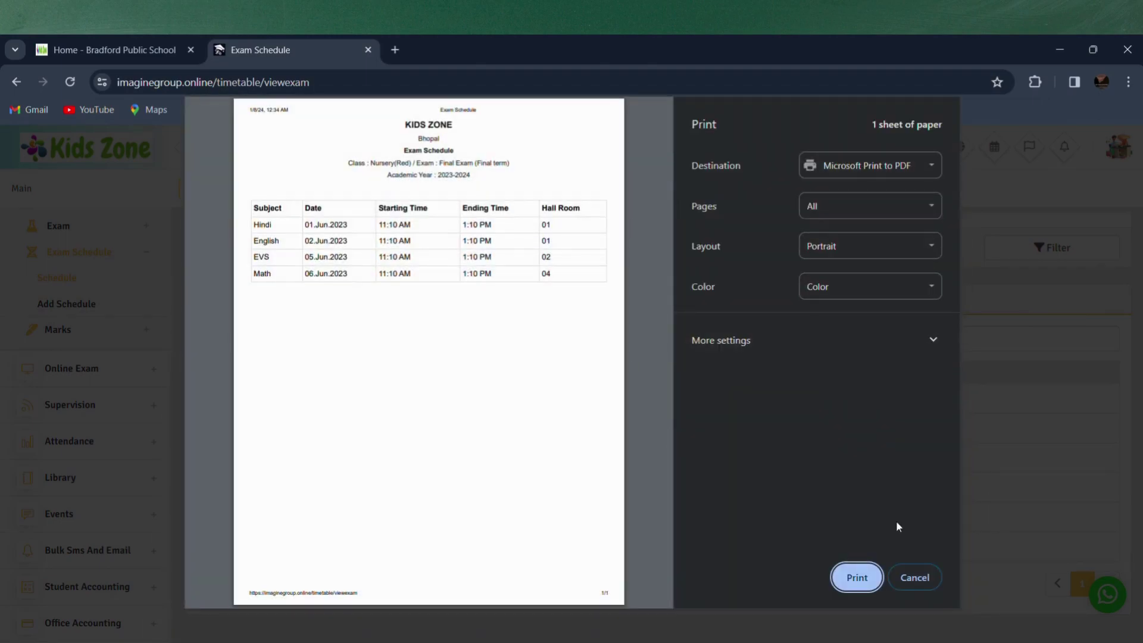
{"action": "left_click", "coordinate": [914, 578]}
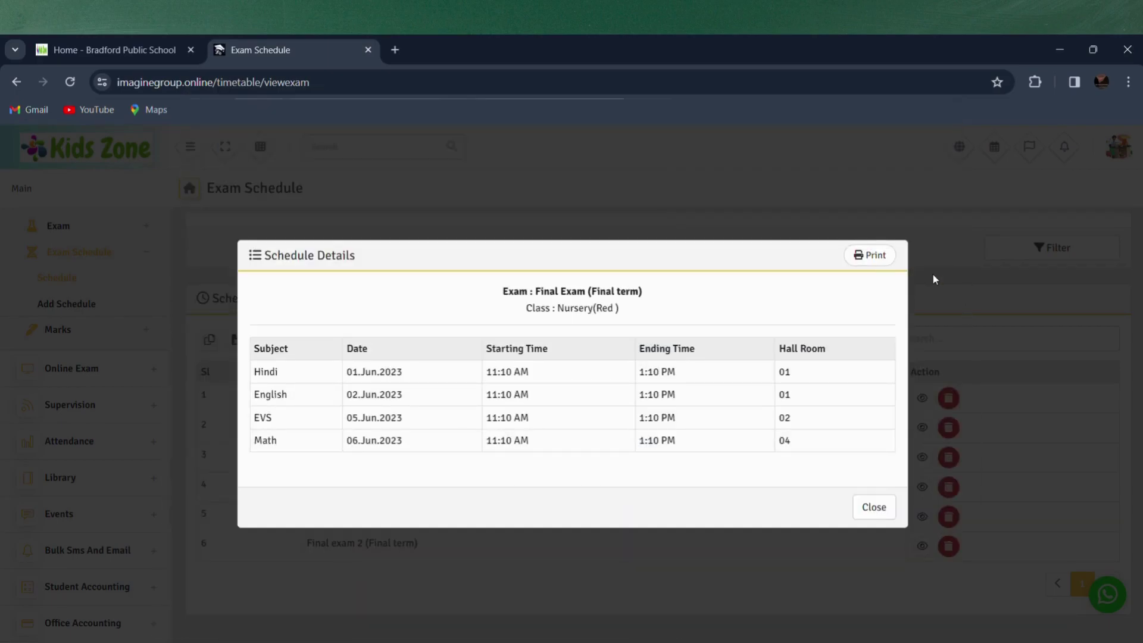
{"action": "left_click", "coordinate": [874, 506]}
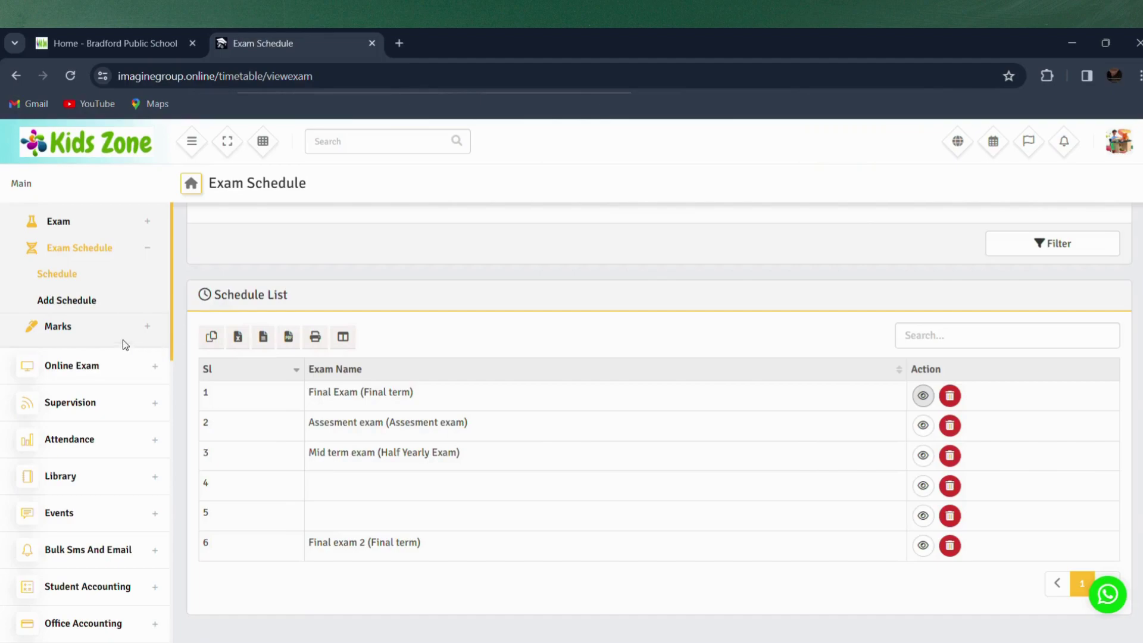
Load the mark entry table for Final Exam (Final term), class Nursery, section Red, subject Hindi
{"action": "left_click", "coordinate": [130, 327]}
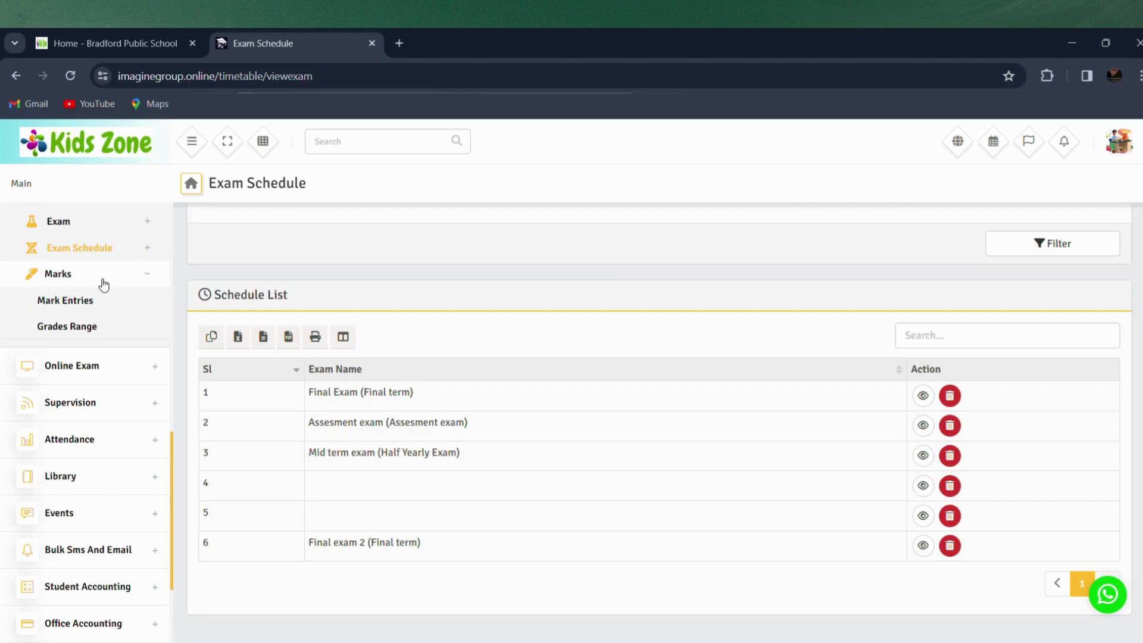
{"action": "left_click", "coordinate": [101, 302]}
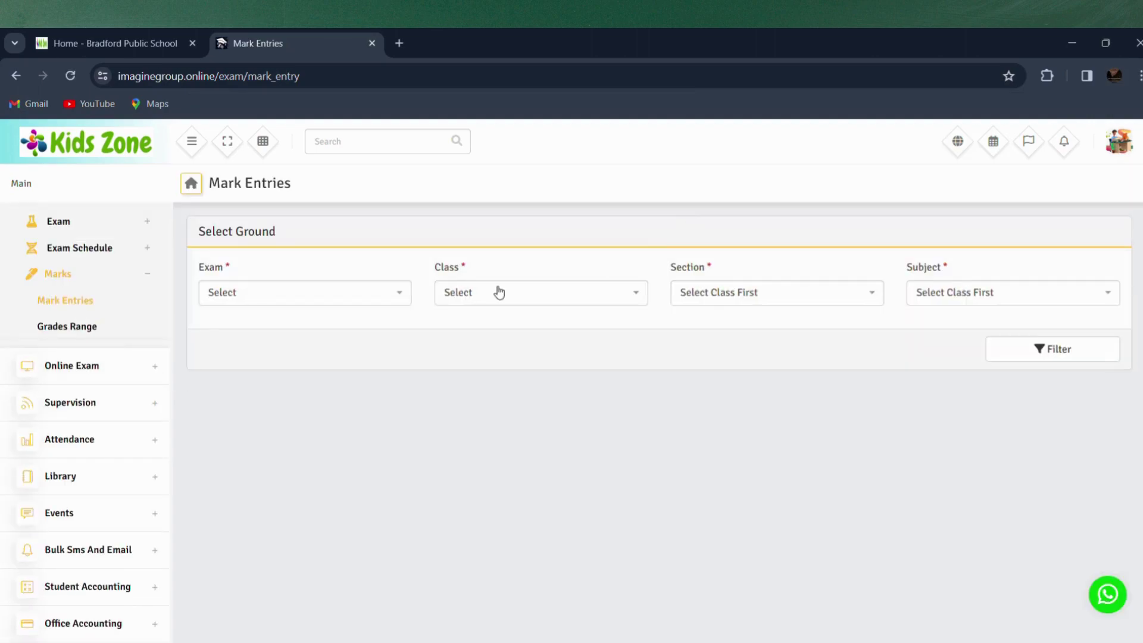
{"action": "left_click", "coordinate": [346, 302]}
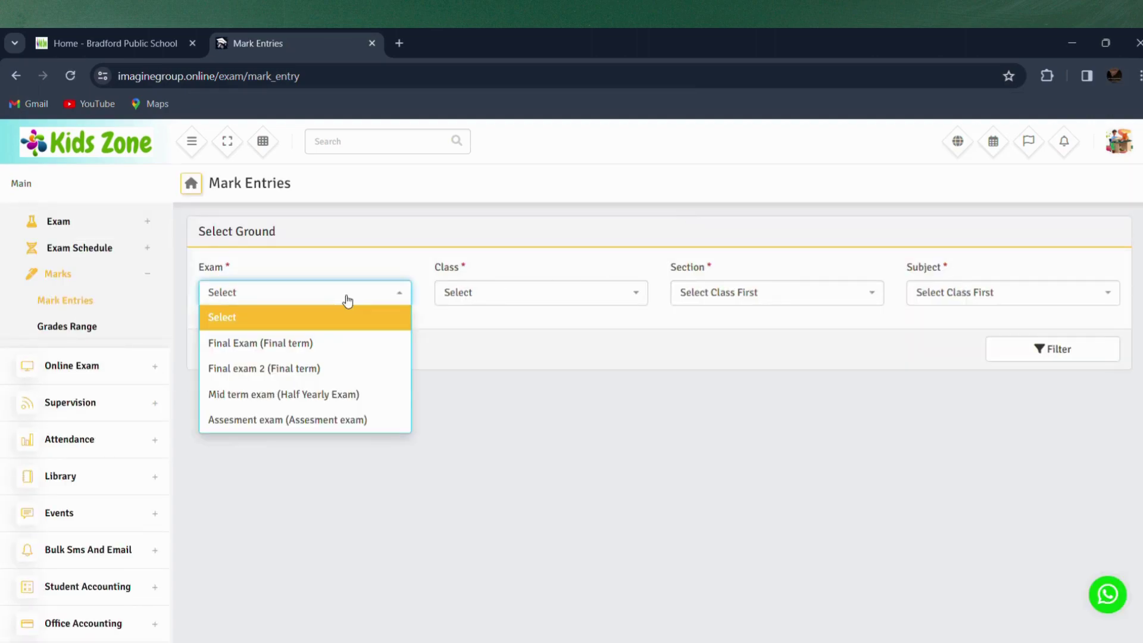
{"action": "left_click", "coordinate": [346, 343]}
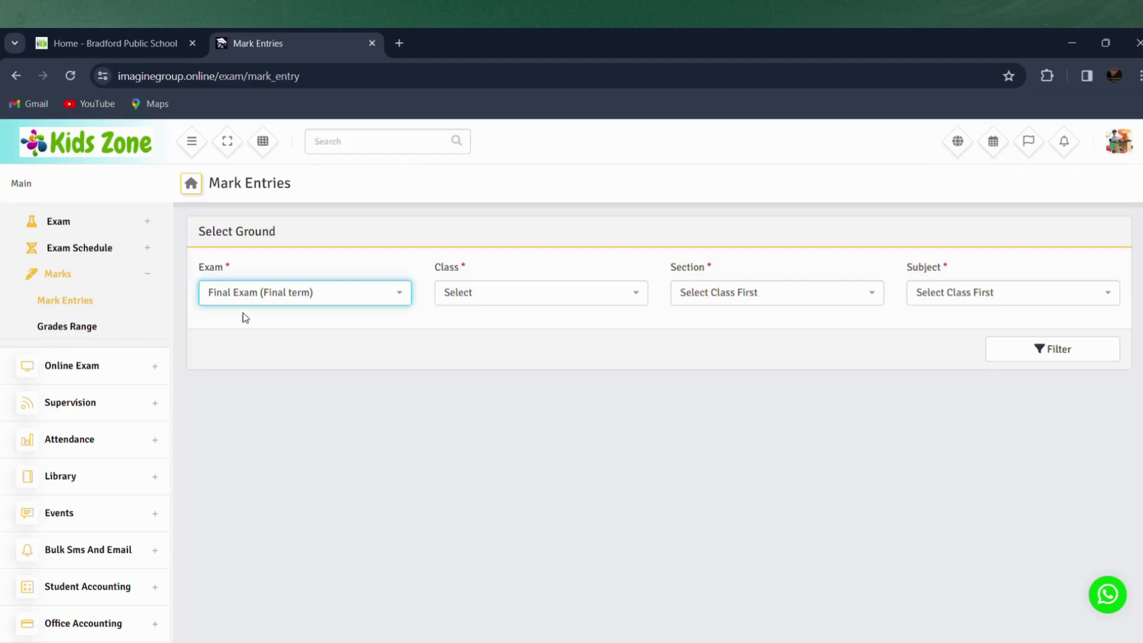
{"action": "left_click", "coordinate": [517, 300]}
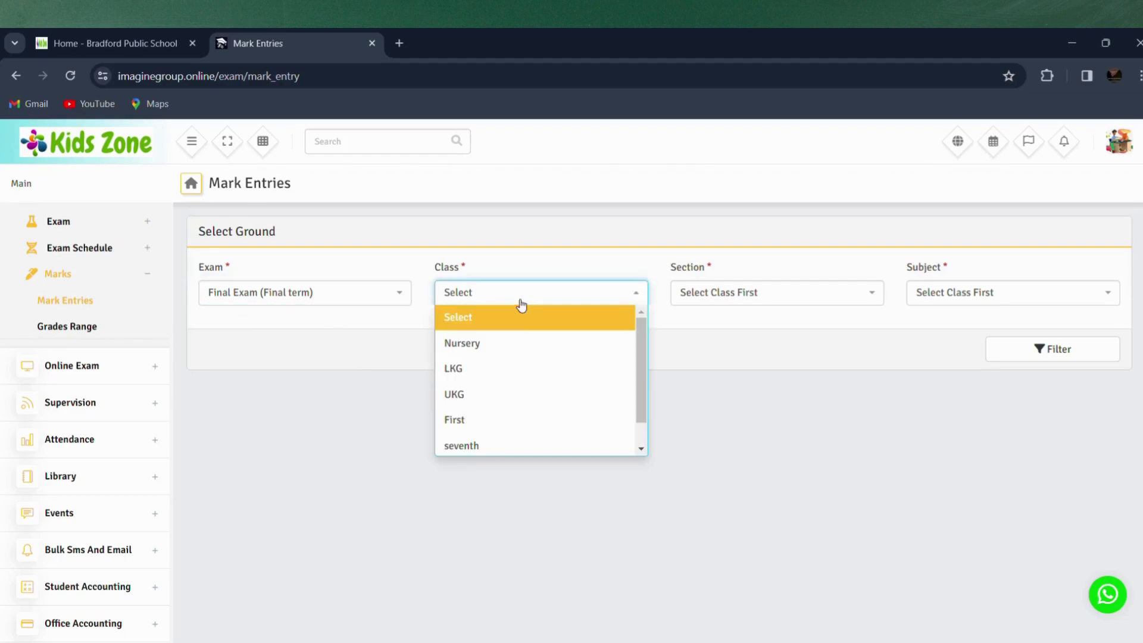
{"action": "left_click", "coordinate": [510, 343]}
{"action": "left_click", "coordinate": [733, 295]}
{"action": "left_click", "coordinate": [694, 345]}
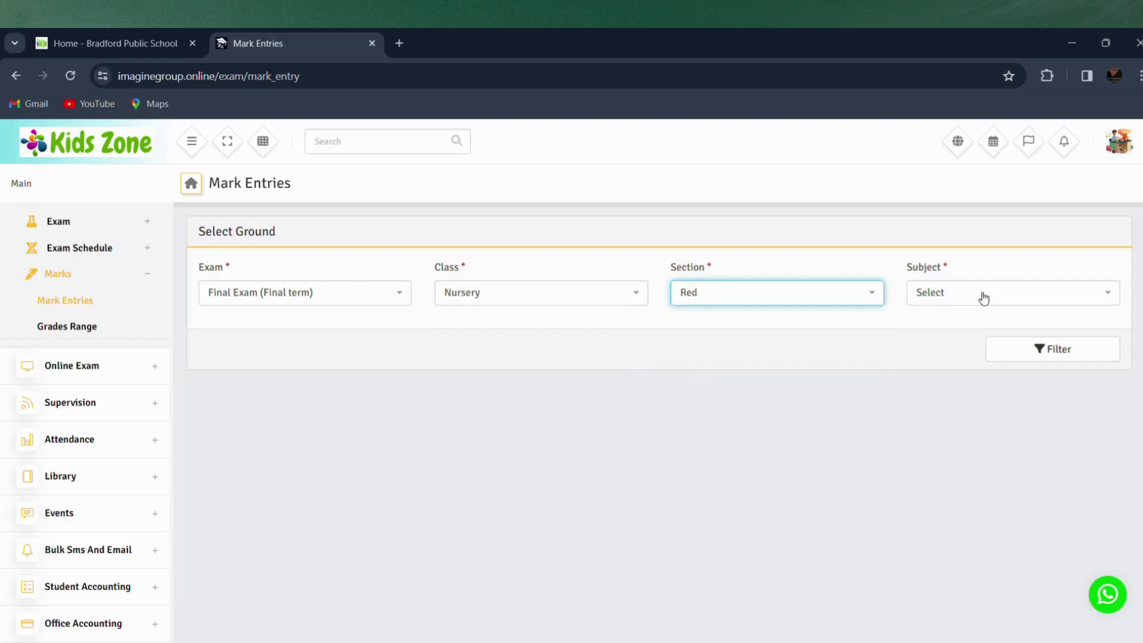
{"action": "left_click", "coordinate": [979, 293]}
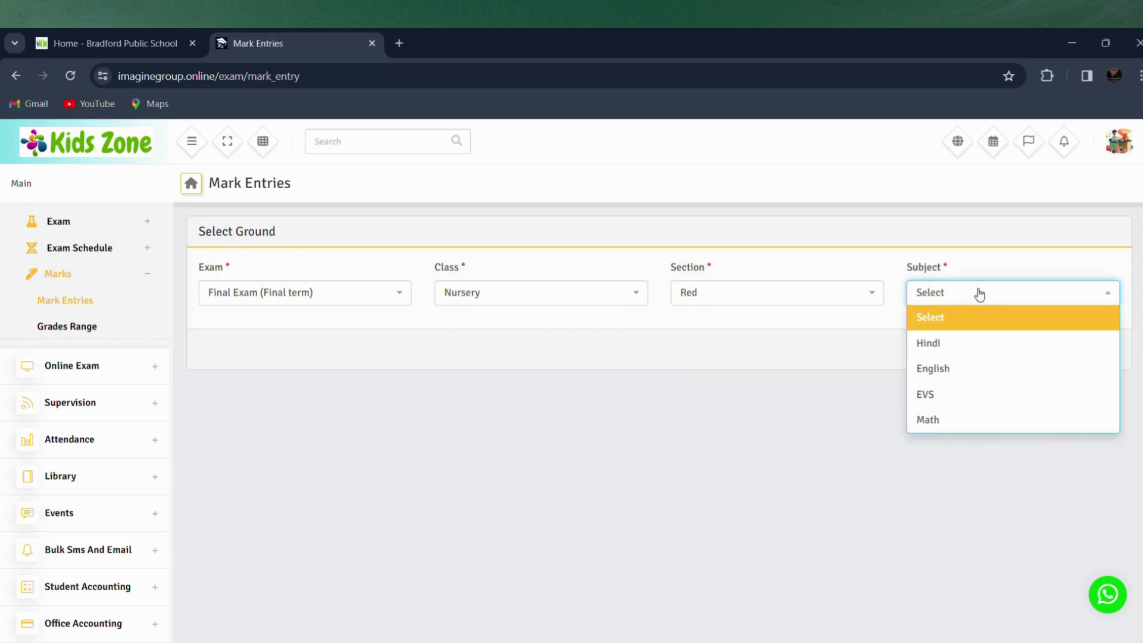
{"action": "left_click", "coordinate": [976, 345]}
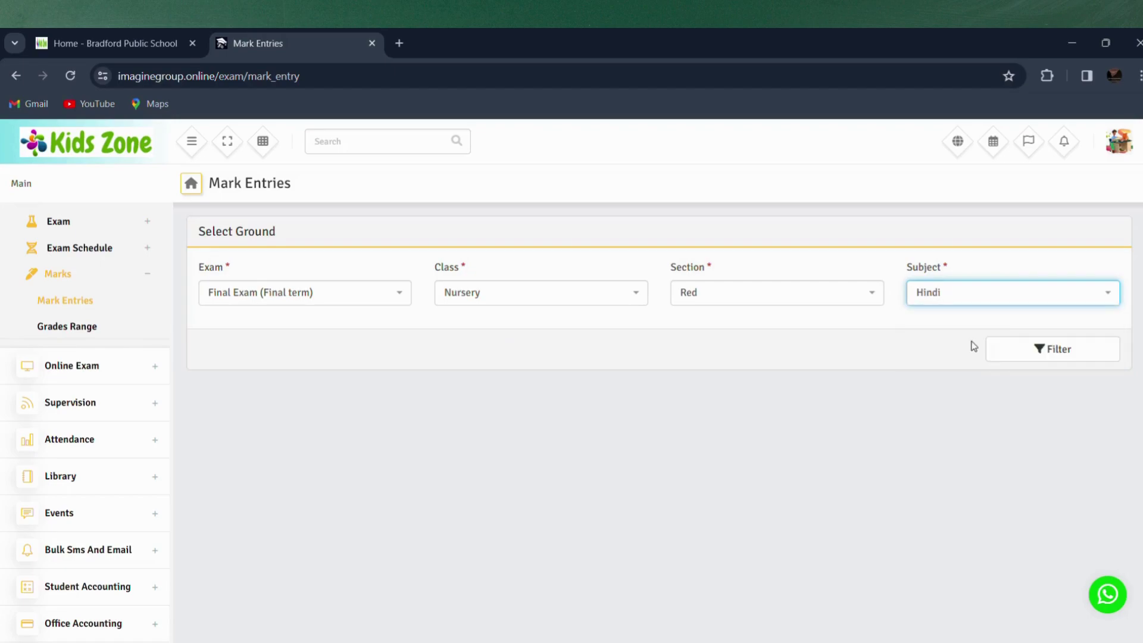
{"action": "left_click", "coordinate": [1017, 351]}
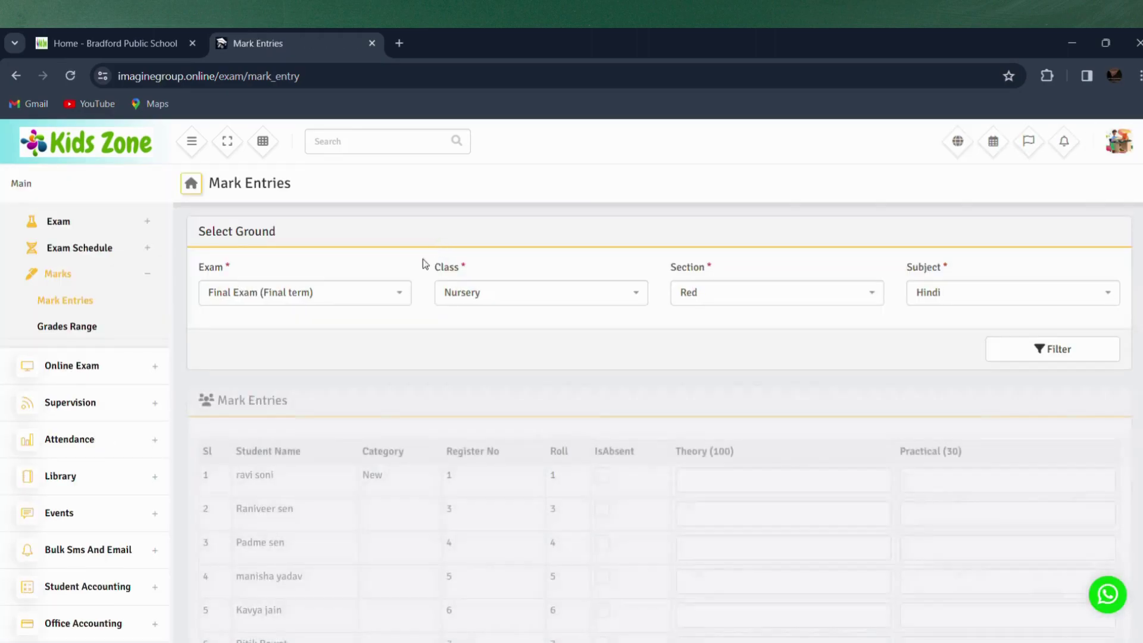
Look through the student mark entry table, and try out the absent flag on the first student and clear it
{"action": "scroll", "coordinate": [348, 313], "scroll_direction": "down", "scroll_amount": 3}
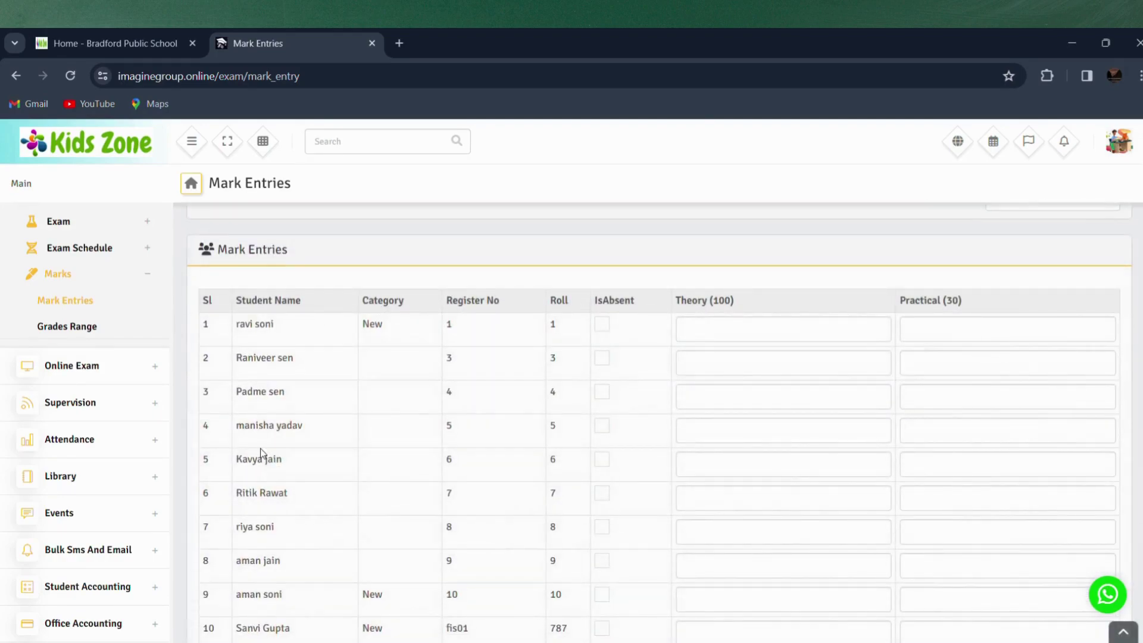
{"action": "scroll", "coordinate": [260, 449], "scroll_direction": "down", "scroll_amount": 2}
{"action": "scroll", "coordinate": [325, 507], "scroll_direction": "up", "scroll_amount": 1}
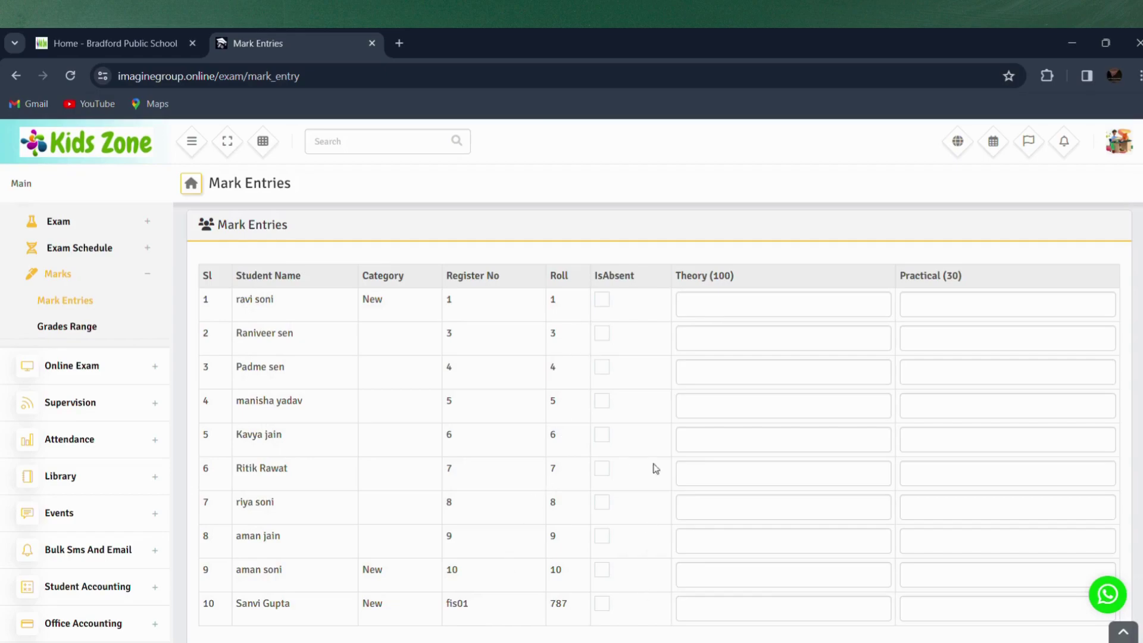
{"action": "scroll", "coordinate": [635, 293], "scroll_direction": "up", "scroll_amount": 1}
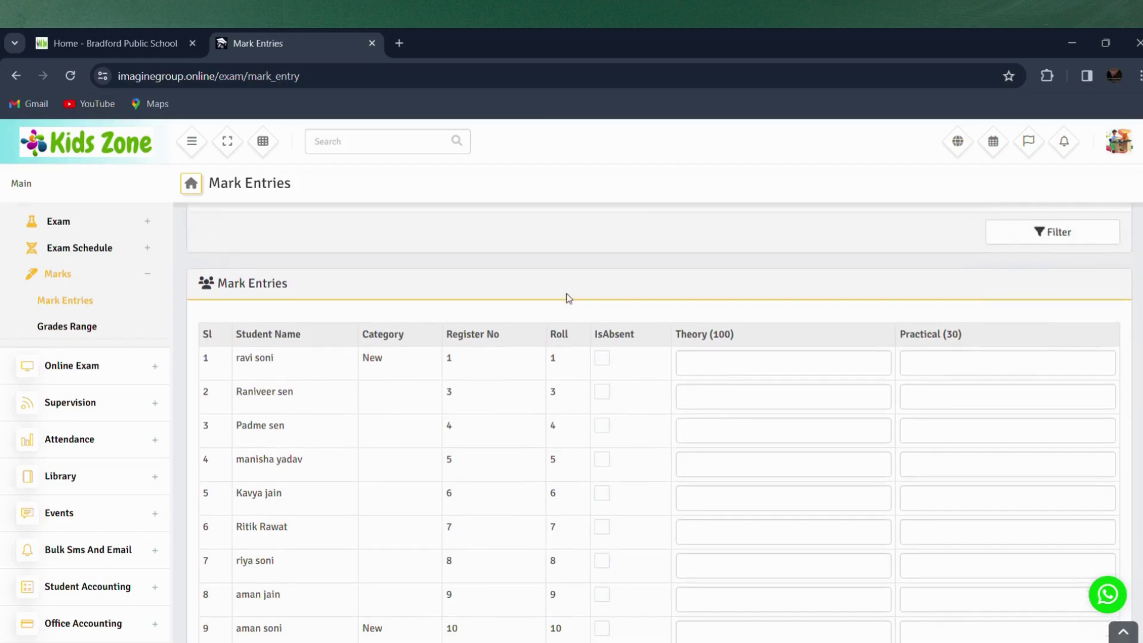
{"action": "scroll", "coordinate": [712, 316], "scroll_direction": "up", "scroll_amount": 2}
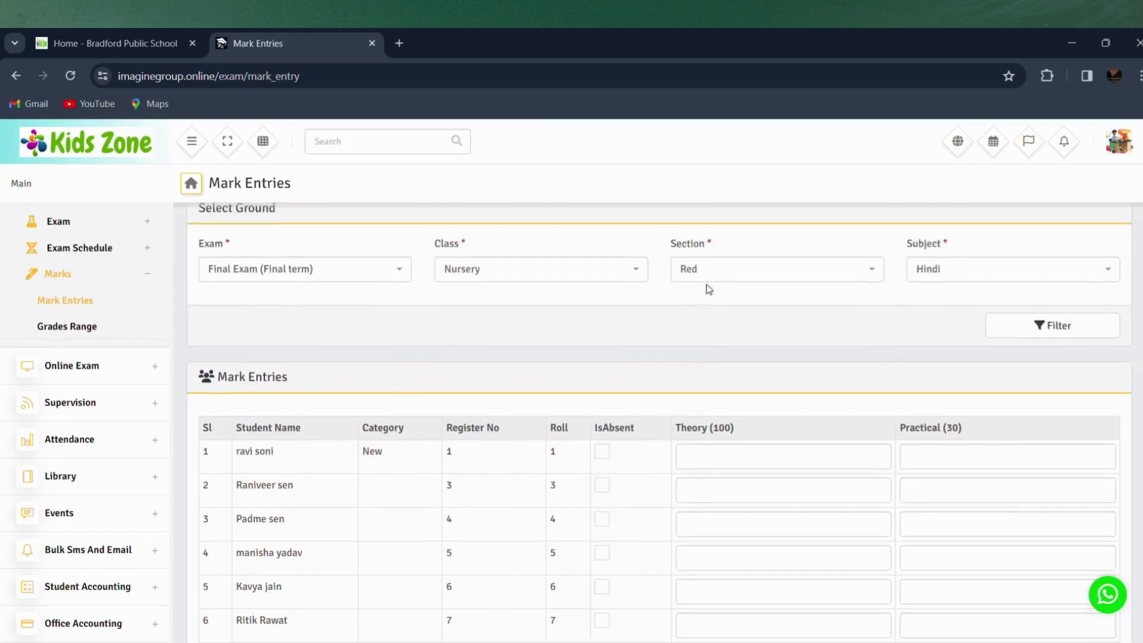
{"action": "scroll", "coordinate": [704, 349], "scroll_direction": "down", "scroll_amount": 1}
{"action": "left_click", "coordinate": [603, 400]}
{"action": "left_click", "coordinate": [602, 400]}
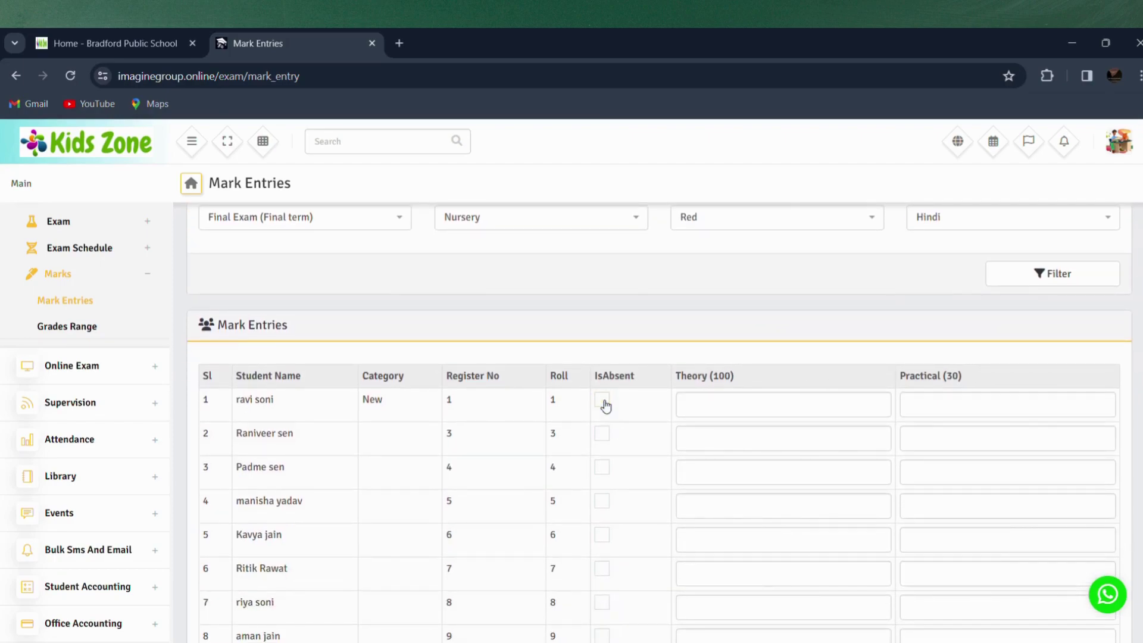
Enter a Hindi theory mark of 33 for all ten students in the mark entry table
{"action": "left_click", "coordinate": [701, 417]}
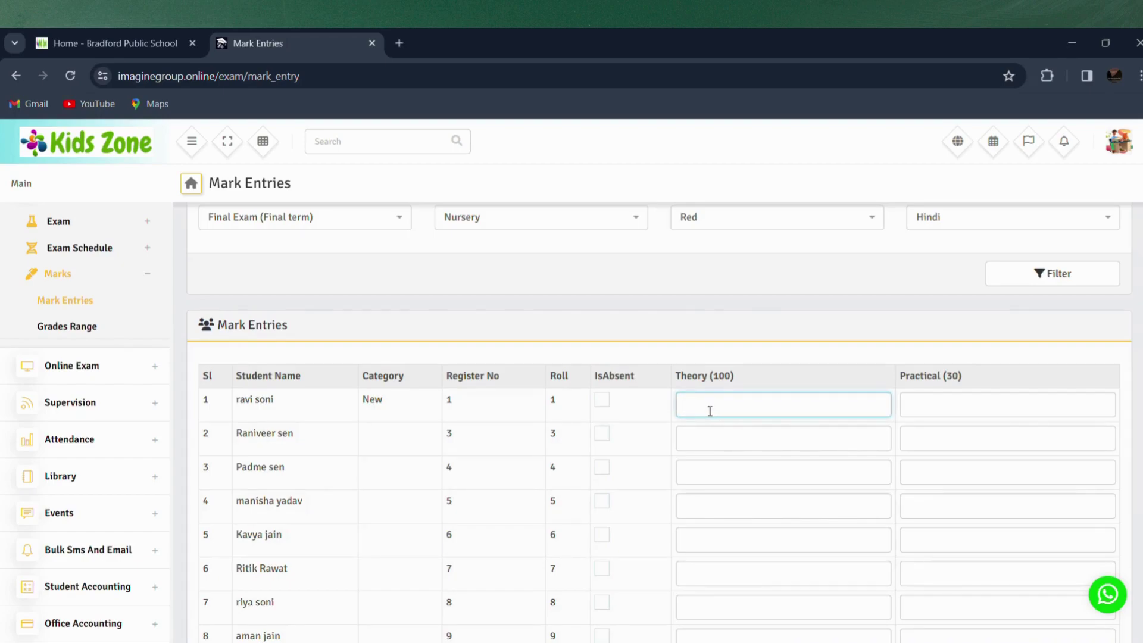
{"action": "type", "text": "33"}
{"action": "left_click_drag", "start_coordinate": [809, 417], "coordinate": [690, 413]}
{"action": "key", "text": "ctrl+c"}
{"action": "left_click", "coordinate": [731, 440]}
{"action": "key", "text": "ctrl+v"}
{"action": "left_click", "coordinate": [732, 484]}
{"action": "key", "text": "ctrl+v"}
{"action": "left_click", "coordinate": [721, 510]}
{"action": "key", "text": "ctrl+v"}
{"action": "left_click", "coordinate": [724, 543]}
{"action": "key", "text": "ctrl+v"}
{"action": "left_click", "coordinate": [719, 576]}
{"action": "key", "text": "ctrl+v"}
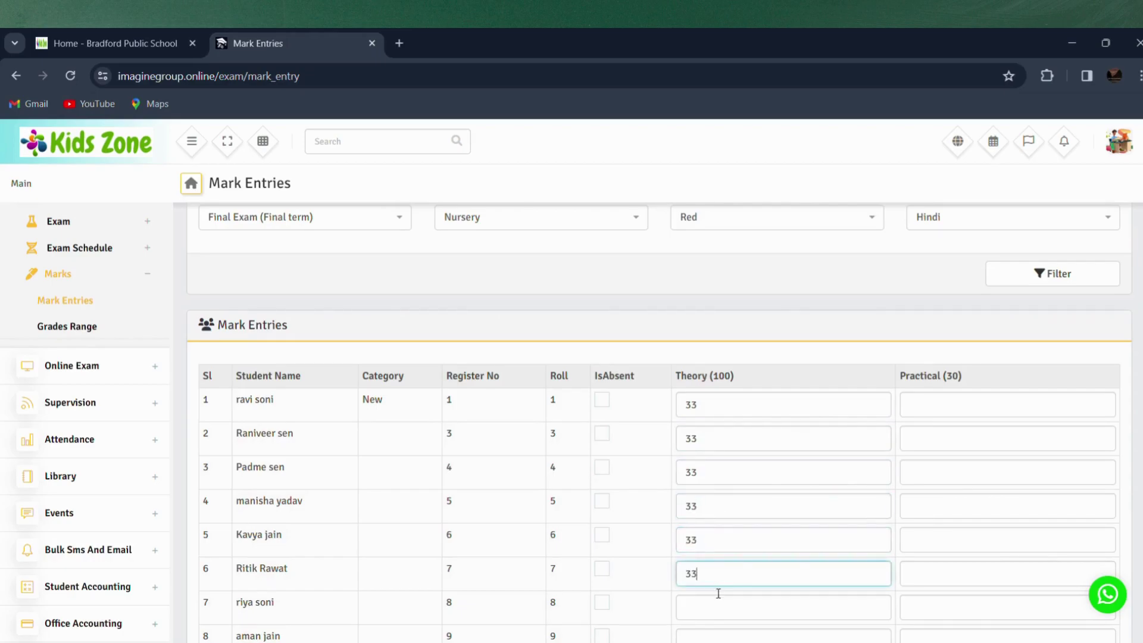
{"action": "key", "text": "ctrl+minus"}
{"action": "left_click", "coordinate": [691, 517]}
{"action": "key", "text": "ctrl+v"}
{"action": "key", "text": "ctrl+v"}
{"action": "left_click", "coordinate": [694, 572]}
{"action": "key", "text": "ctrl+v"}
{"action": "left_click", "coordinate": [690, 598]}
{"action": "key", "text": "ctrl+v"}
Enter a Hindi practical mark of 22 for all ten students and save the mark entries
{"action": "left_click", "coordinate": [935, 354]}
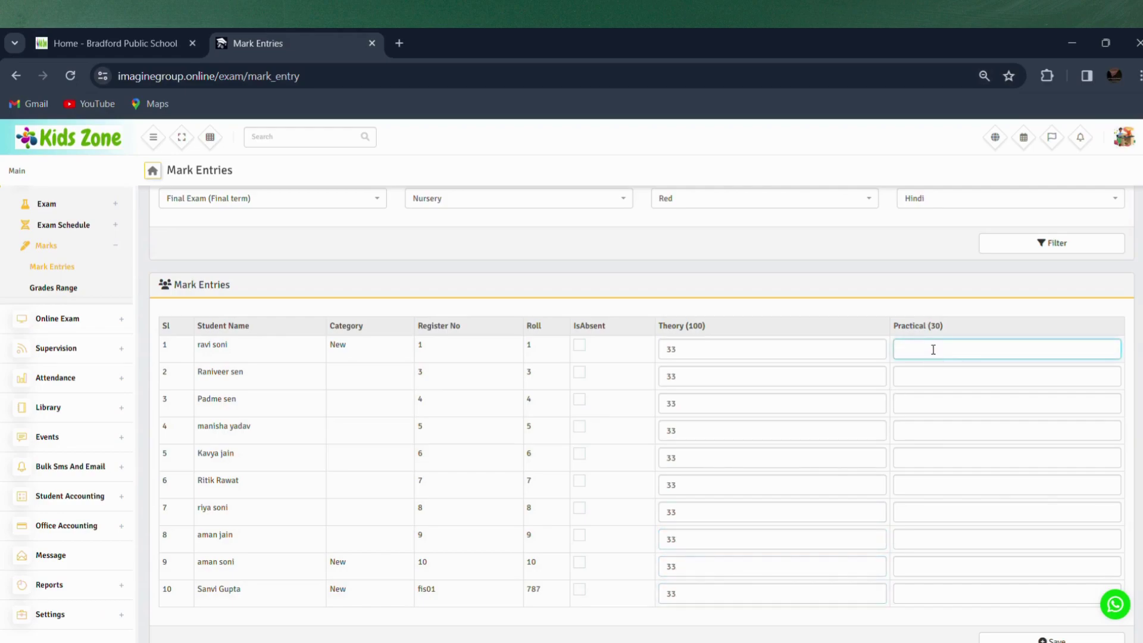
{"action": "type", "text": "22"}
{"action": "left_click_drag", "start_coordinate": [921, 352], "coordinate": [887, 357]}
{"action": "key", "text": "ctrl+c"}
{"action": "left_click", "coordinate": [923, 375]}
{"action": "key", "text": "ctrl+v"}
{"action": "left_click", "coordinate": [956, 410]}
{"action": "key", "text": "ctrl+v"}
{"action": "left_click", "coordinate": [945, 433]}
{"action": "key", "text": "ctrl+v"}
{"action": "left_click", "coordinate": [940, 462]}
{"action": "key", "text": "ctrl+v"}
{"action": "left_click", "coordinate": [932, 485]}
{"action": "key", "text": "ctrl+v"}
{"action": "left_click", "coordinate": [925, 512]}
{"action": "key", "text": "ctrl+v"}
{"action": "left_click", "coordinate": [925, 539]}
{"action": "key", "text": "ctrl+v"}
{"action": "left_click", "coordinate": [925, 570]}
{"action": "key", "text": "ctrl+v"}
{"action": "left_click", "coordinate": [919, 597]}
{"action": "scroll", "coordinate": [985, 375], "scroll_direction": "down", "scroll_amount": 1}
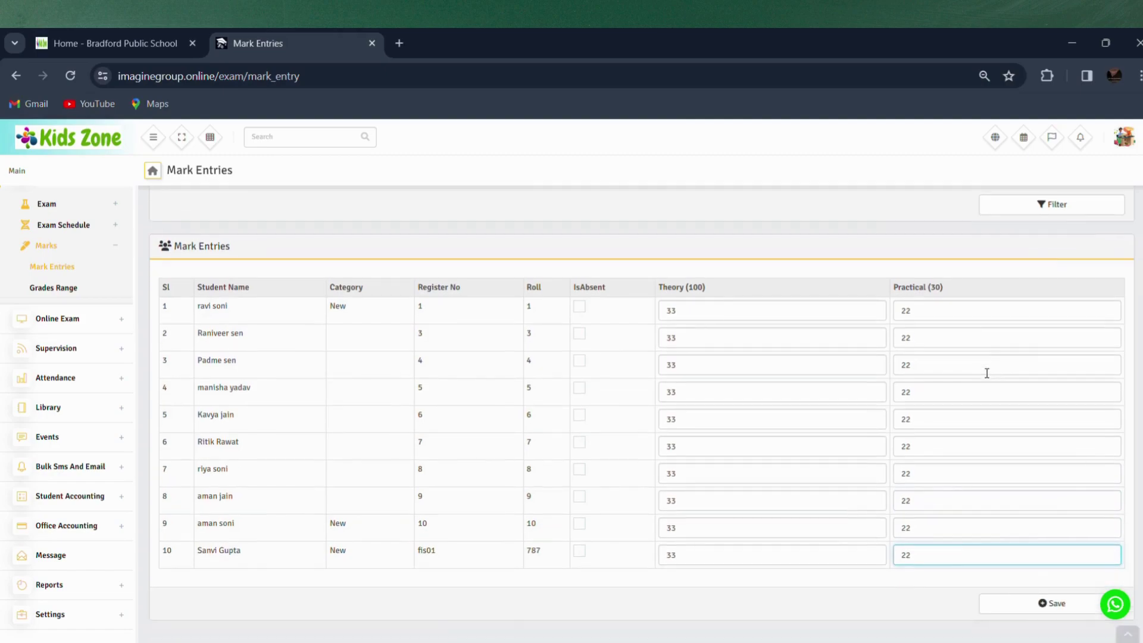
{"action": "left_click", "coordinate": [1021, 603]}
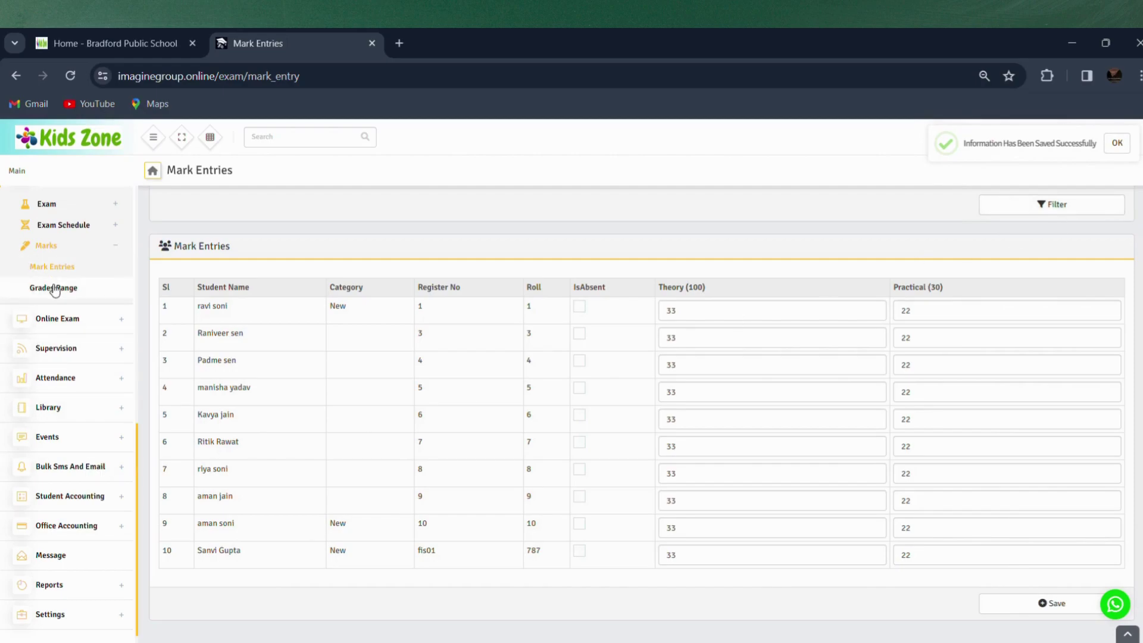
Show the report card student list for academic year 2023-2024, Final Exam (Final term), class Nursery, section Red
{"action": "left_click", "coordinate": [74, 247]}
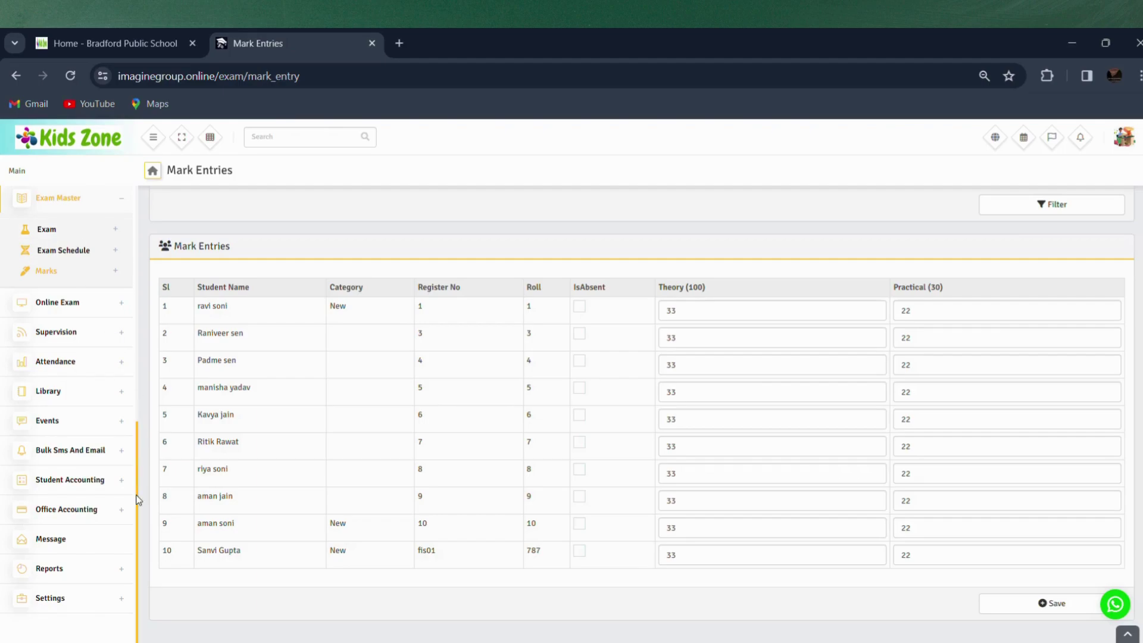
{"action": "left_click", "coordinate": [71, 569]}
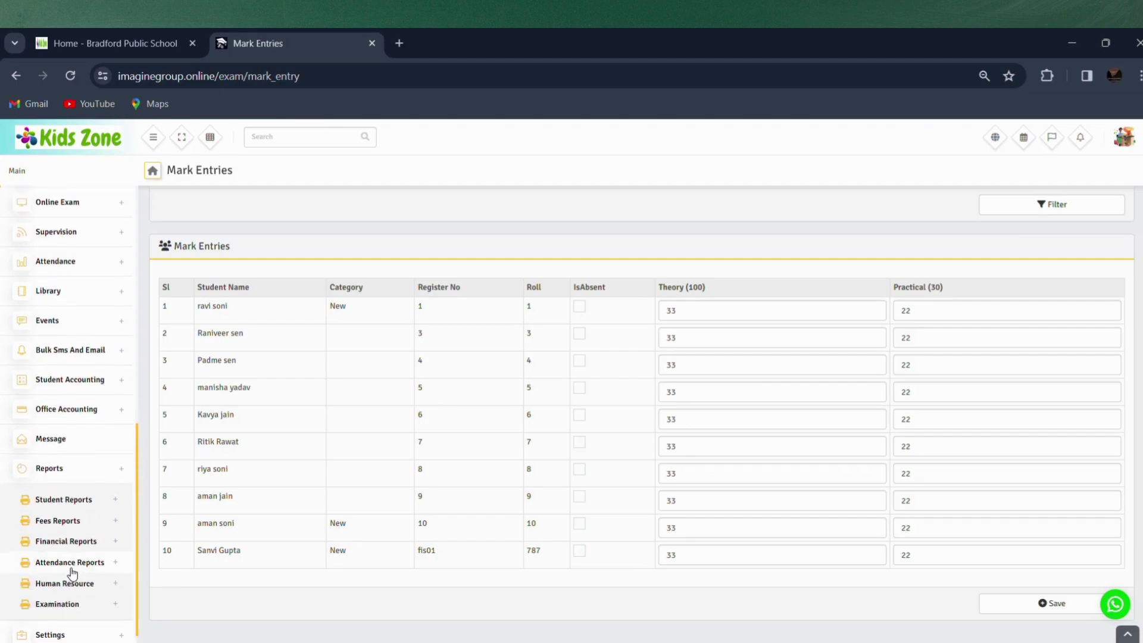
{"action": "left_click", "coordinate": [75, 608]}
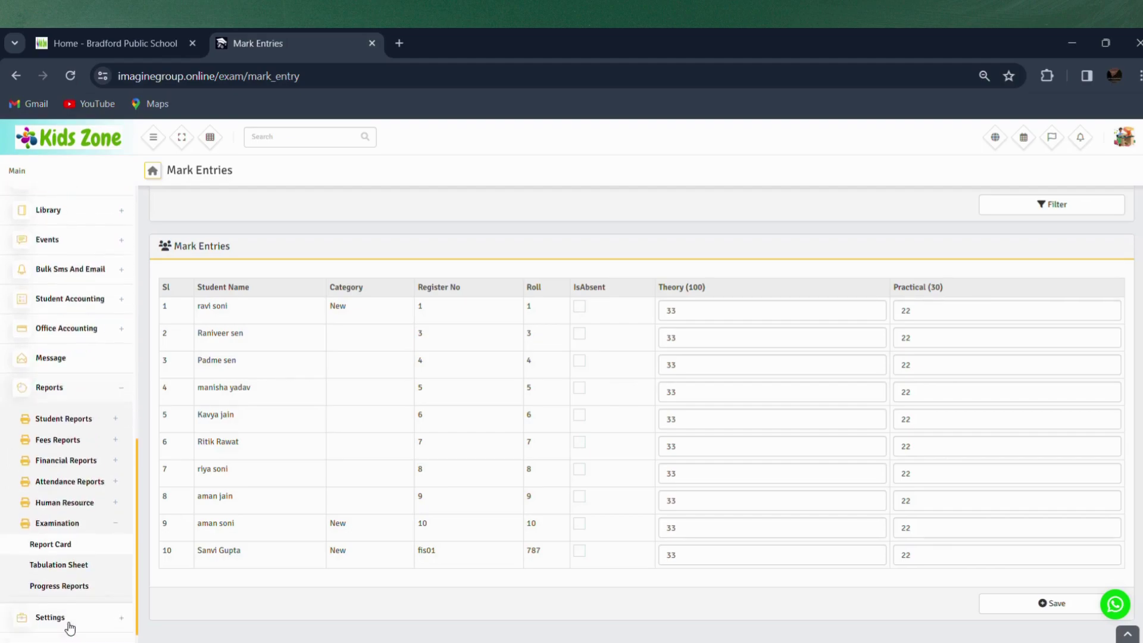
{"action": "left_click", "coordinate": [83, 528]}
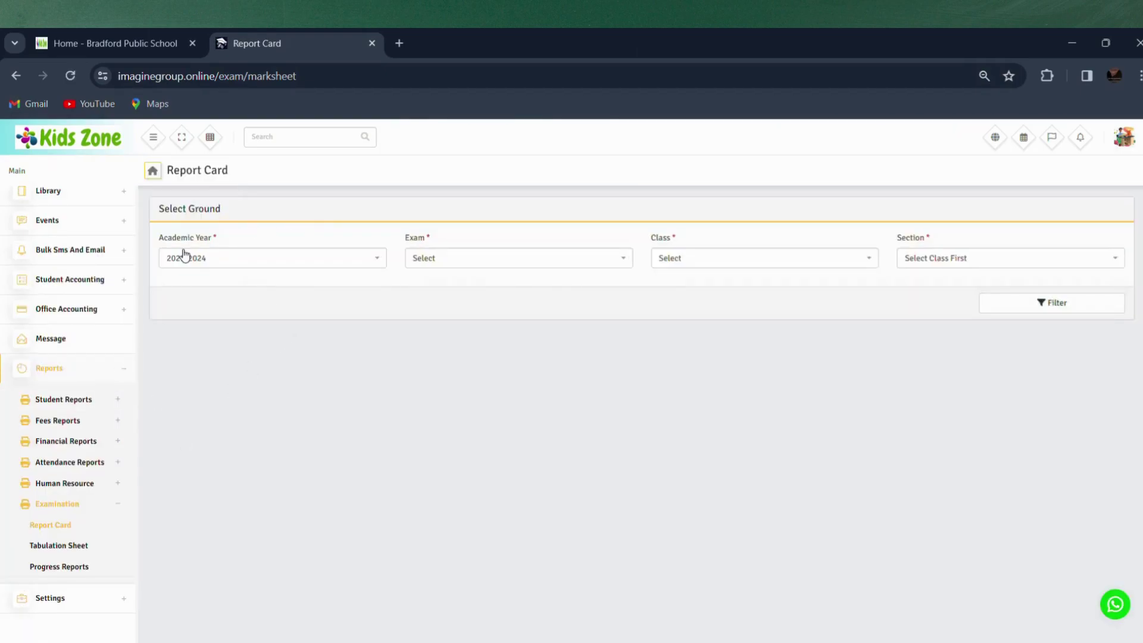
{"action": "left_click", "coordinate": [447, 265]}
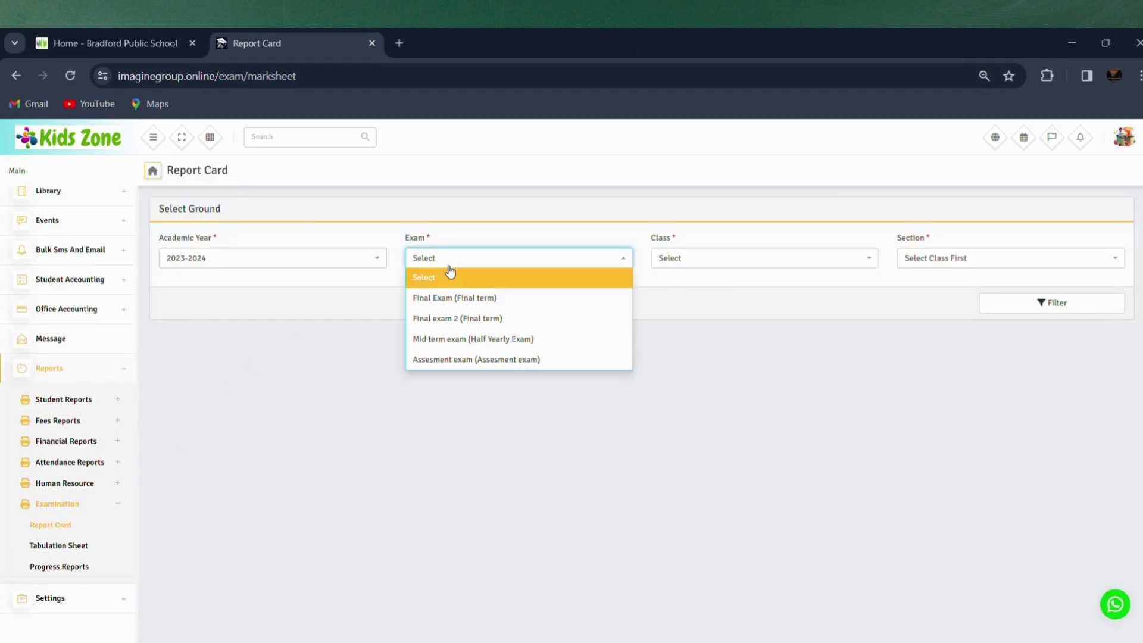
{"action": "left_click", "coordinate": [478, 300]}
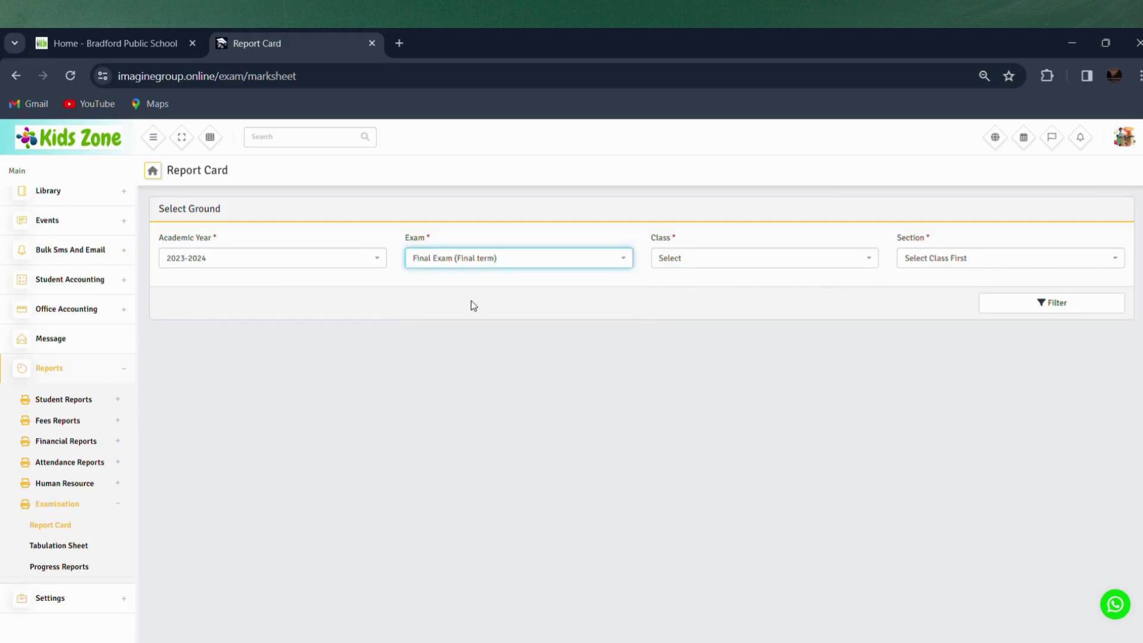
{"action": "left_click", "coordinate": [732, 261]}
{"action": "left_click", "coordinate": [738, 296]}
{"action": "left_click", "coordinate": [913, 257]}
{"action": "left_click", "coordinate": [920, 276]}
{"action": "left_click", "coordinate": [1044, 305]}
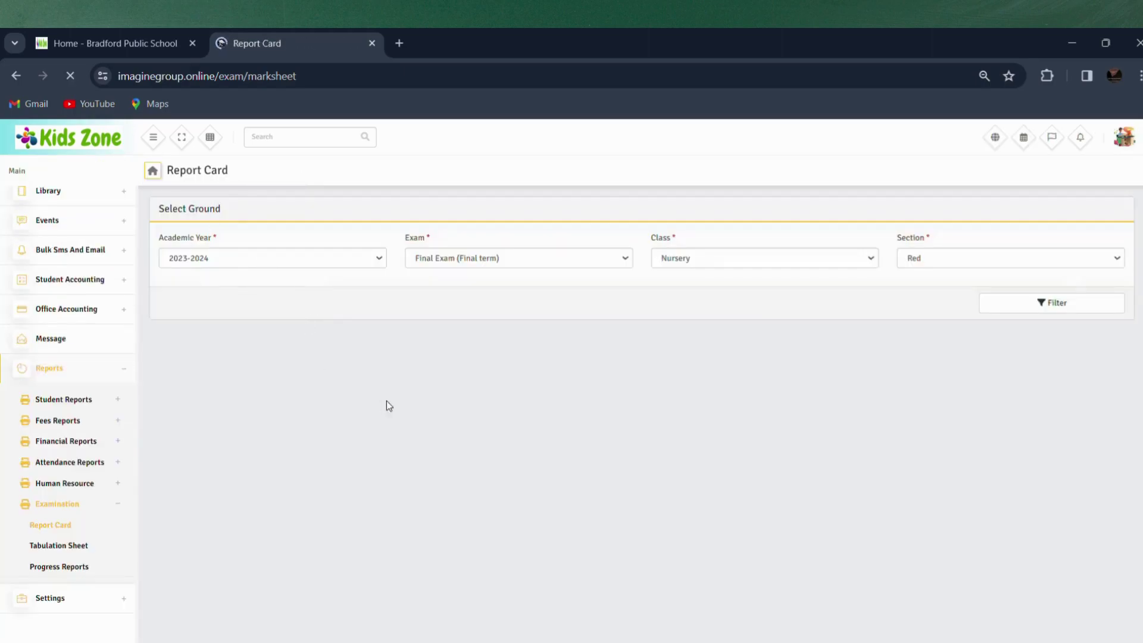
Generate report cards for all listed students and look through the pages in the print preview
{"action": "scroll", "coordinate": [579, 424], "scroll_direction": "down", "scroll_amount": 3}
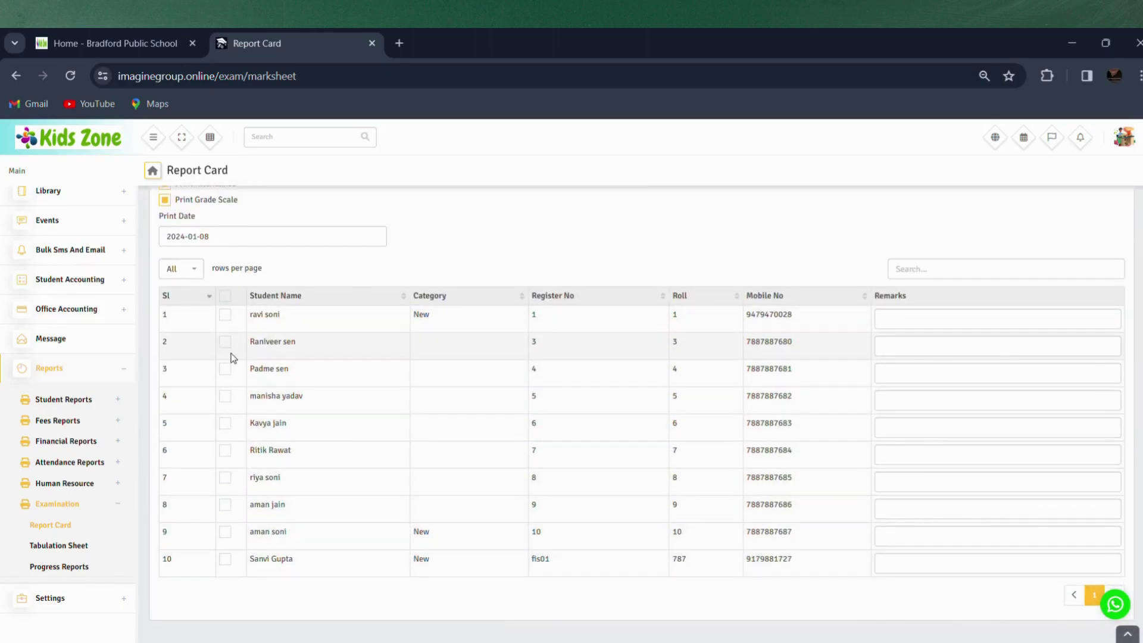
{"action": "left_click", "coordinate": [225, 296]}
{"action": "scroll", "coordinate": [257, 438], "scroll_direction": "up", "scroll_amount": 1}
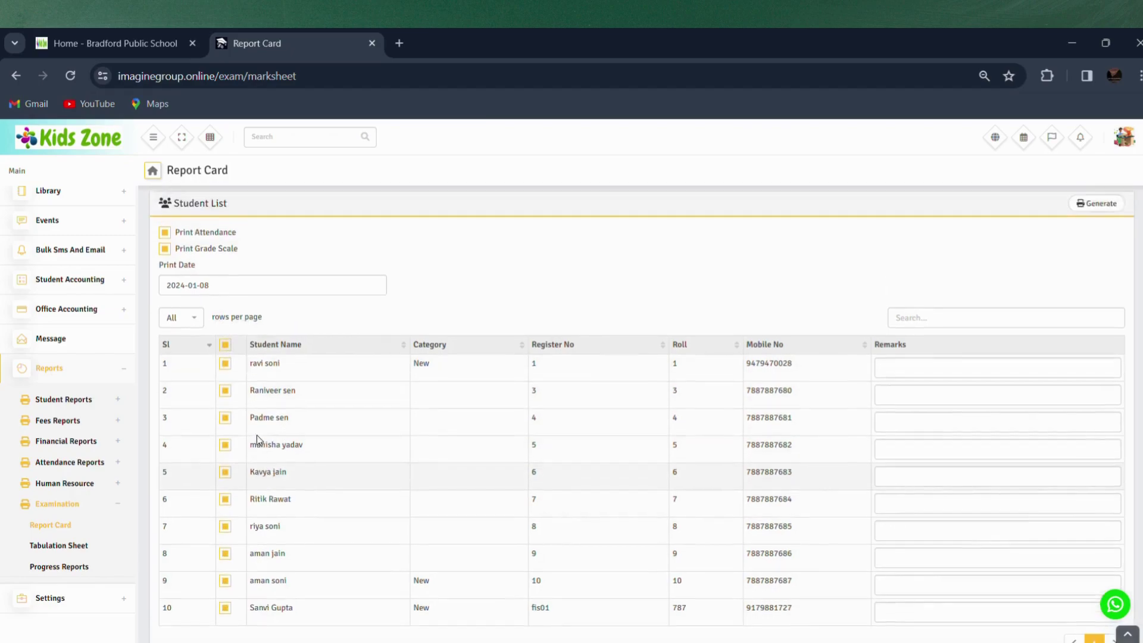
{"action": "scroll", "coordinate": [256, 434], "scroll_direction": "up", "scroll_amount": 2}
{"action": "left_click", "coordinate": [1100, 305]}
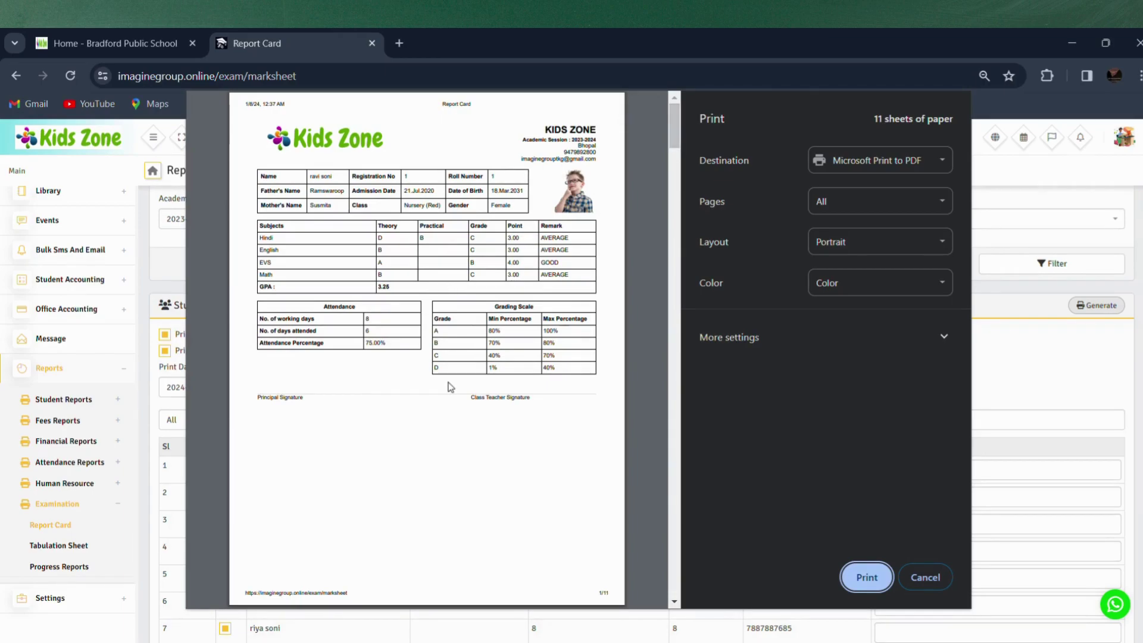
{"action": "left_click_drag", "start_coordinate": [674, 140], "coordinate": [719, 427]}
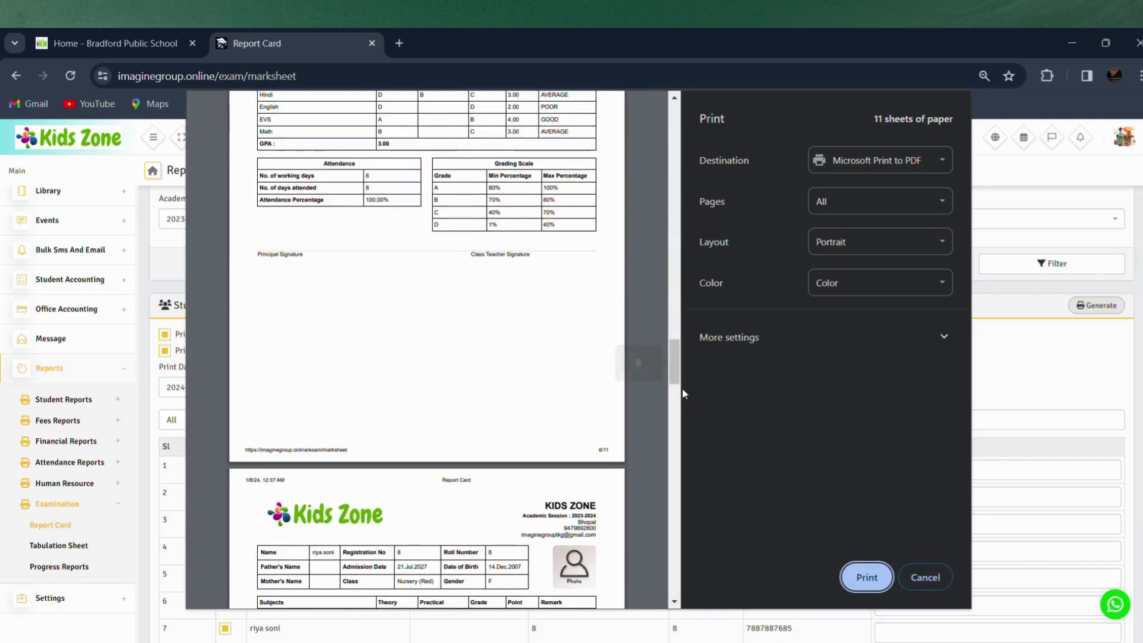
{"action": "left_click_drag", "start_coordinate": [674, 366], "coordinate": [672, 127]}
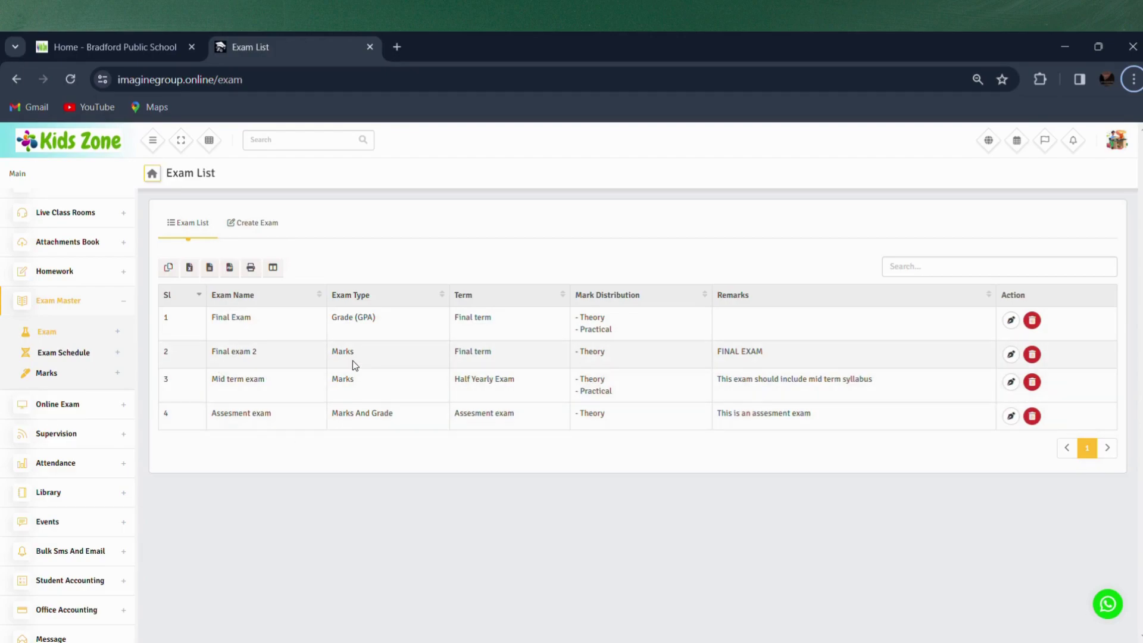
Change the exam type of Final exam 2 to Grade (GPA) and save the update
{"action": "left_click", "coordinate": [1011, 355]}
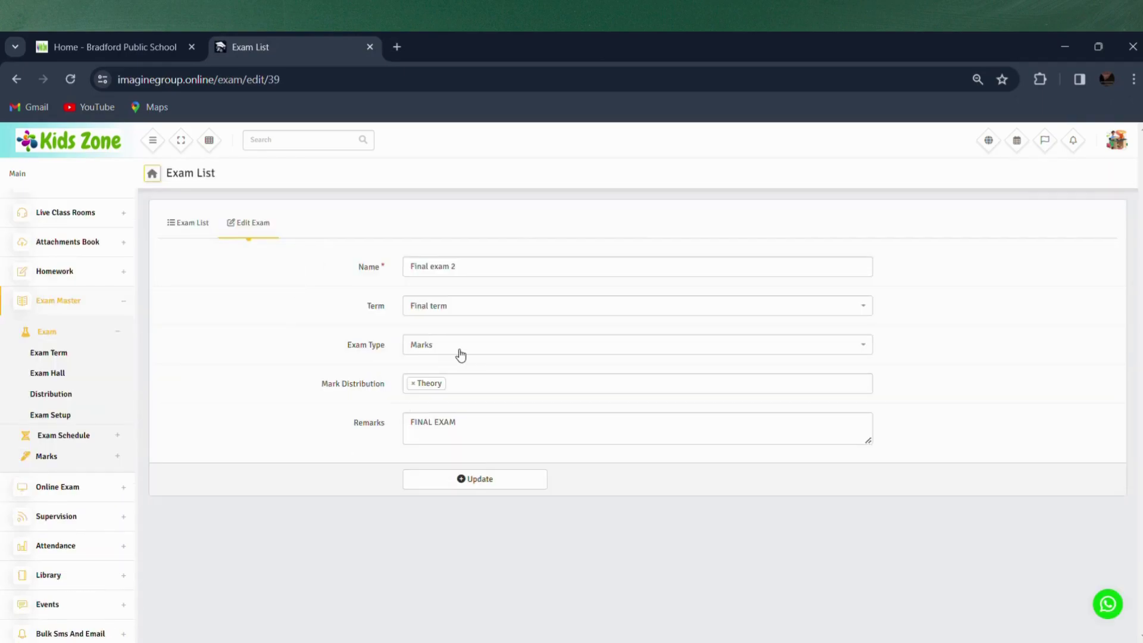
{"action": "left_click", "coordinate": [461, 355]}
{"action": "left_click", "coordinate": [444, 410]}
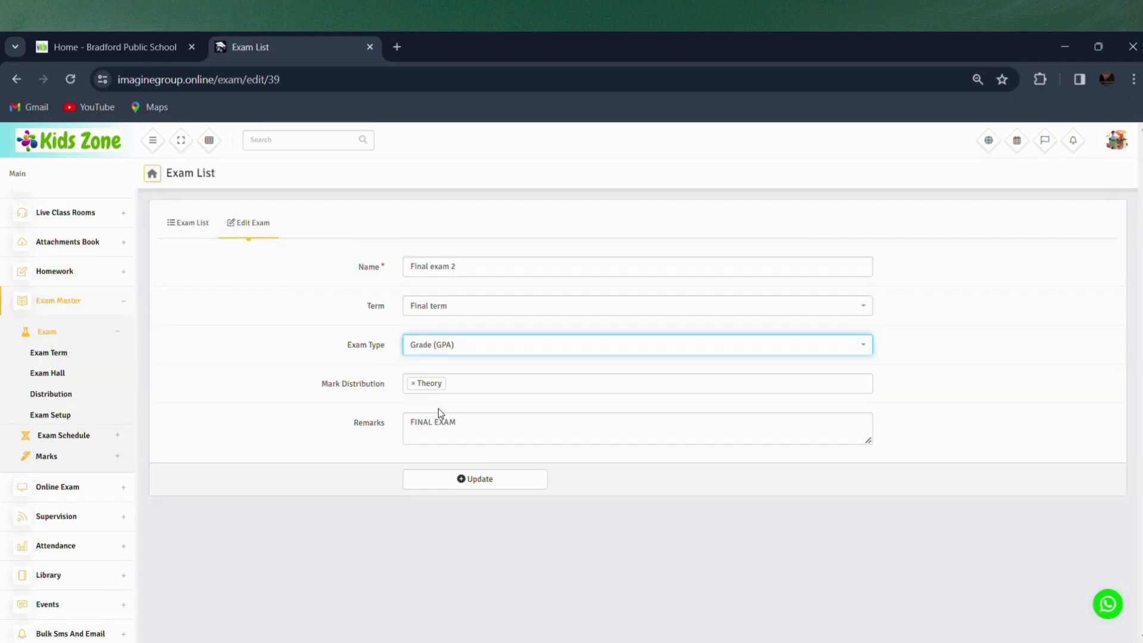
{"action": "left_click", "coordinate": [466, 492]}
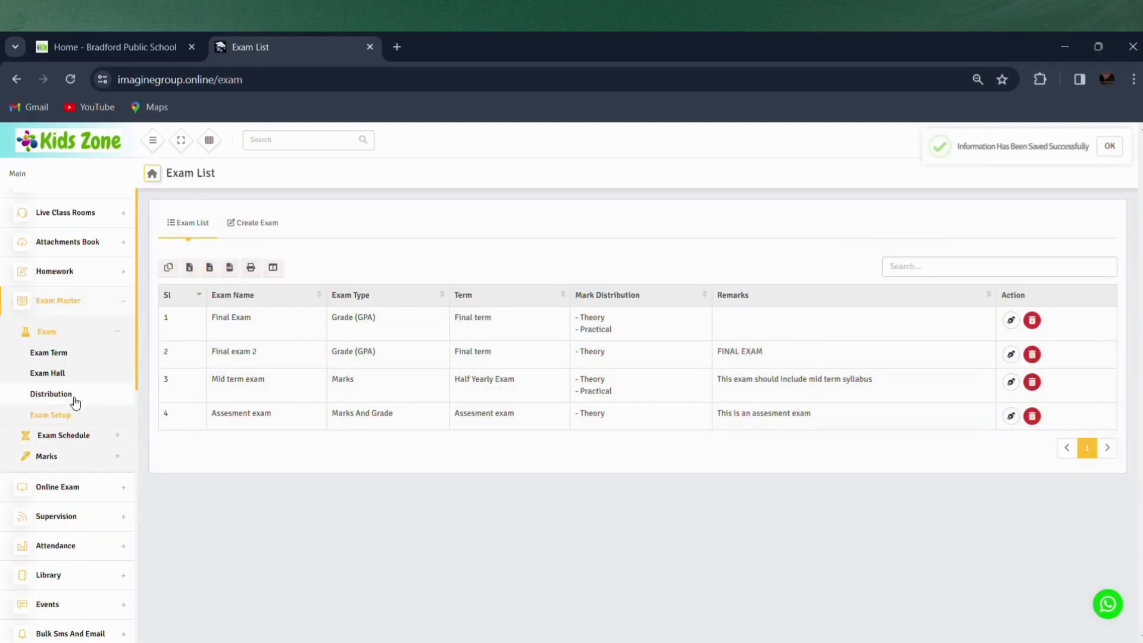
Show the mark entries for Final exam 2 (Final term), class Nursery, section Red, subject English
{"action": "left_click", "coordinate": [68, 332]}
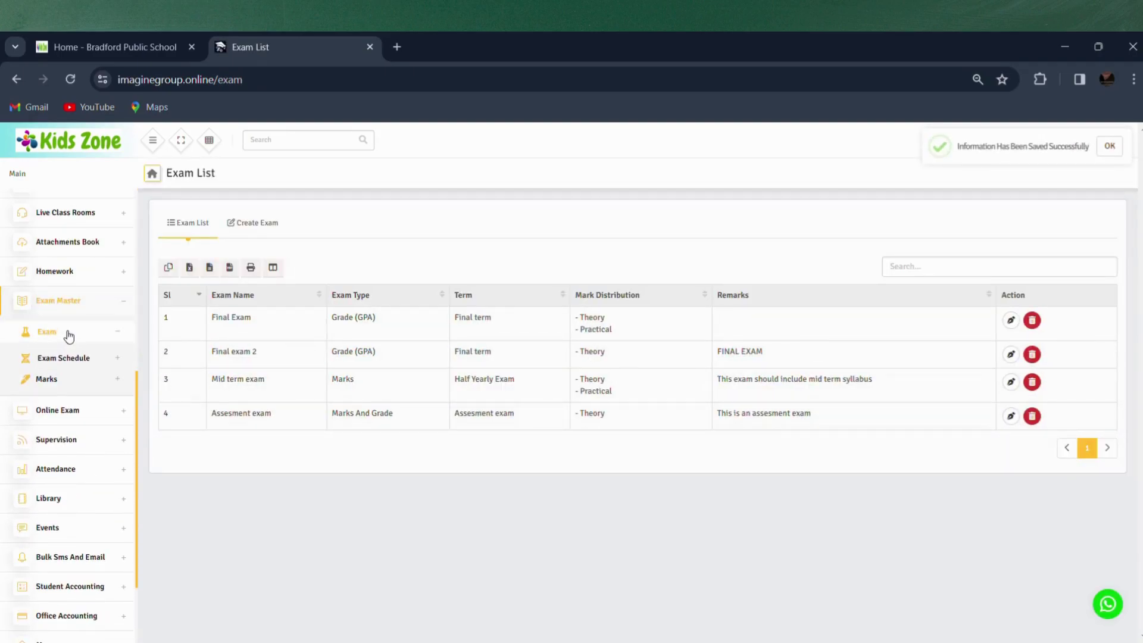
{"action": "left_click", "coordinate": [69, 371]}
{"action": "left_click", "coordinate": [65, 400]}
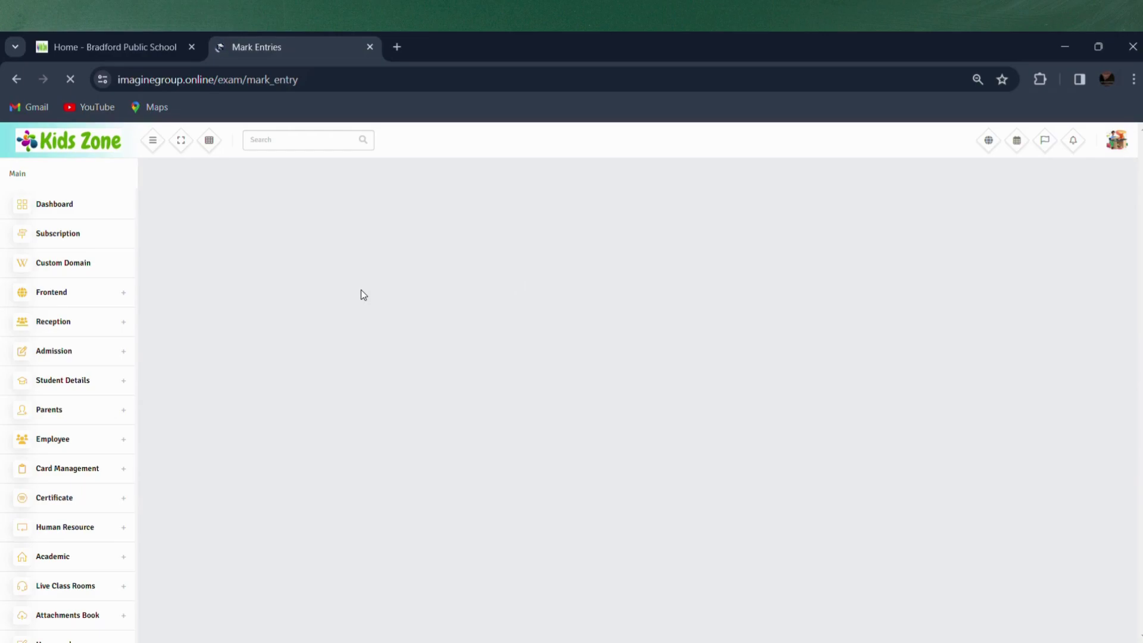
{"action": "left_click", "coordinate": [283, 272]}
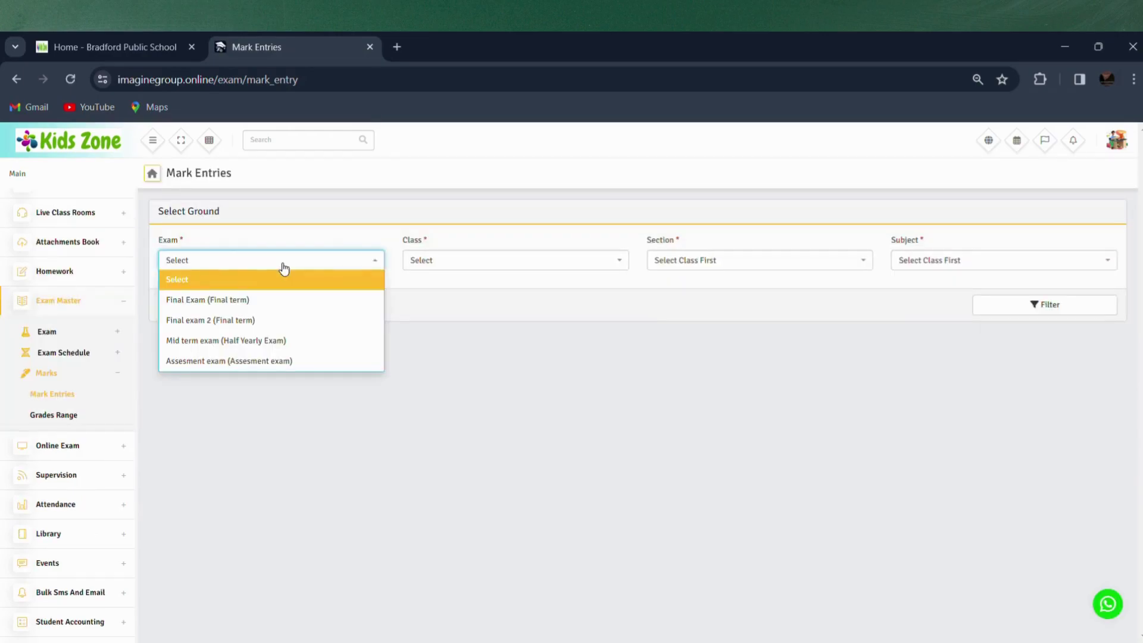
{"action": "left_click", "coordinate": [249, 321]}
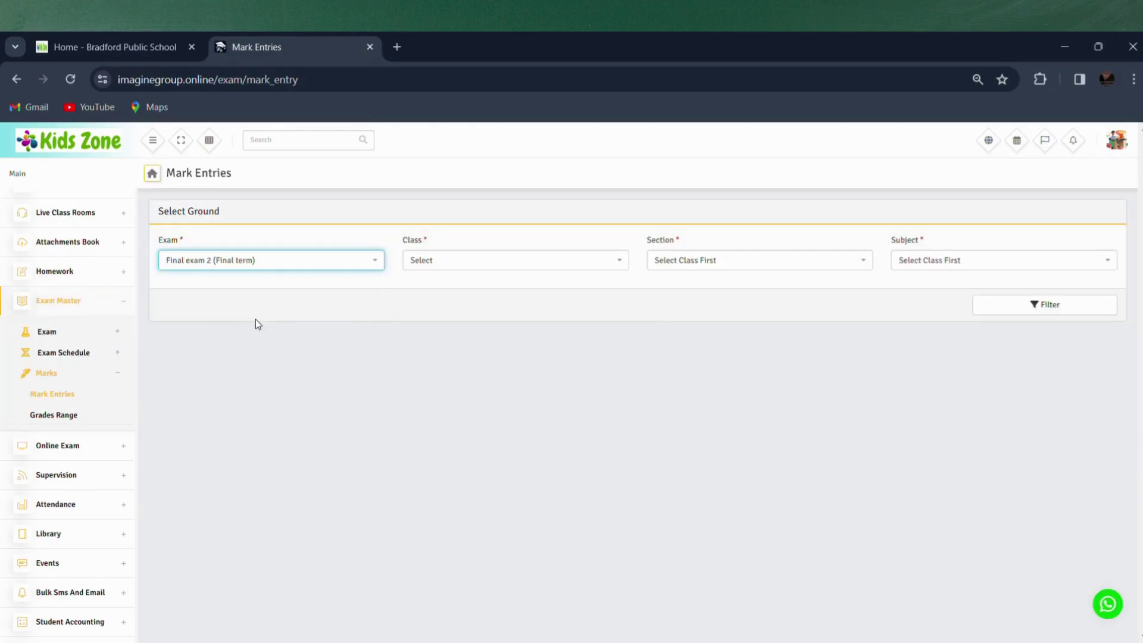
{"action": "left_click", "coordinate": [459, 266]}
{"action": "left_click", "coordinate": [444, 300]}
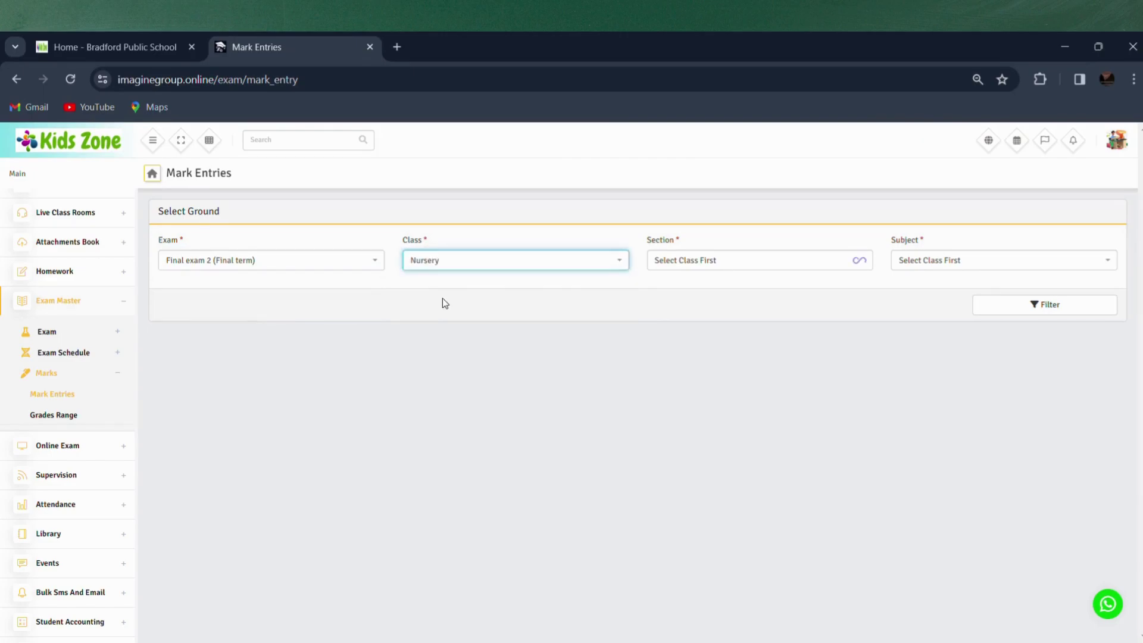
{"action": "left_click", "coordinate": [714, 270]}
{"action": "left_click", "coordinate": [700, 267]}
{"action": "left_click", "coordinate": [753, 297]}
{"action": "left_click", "coordinate": [963, 263]}
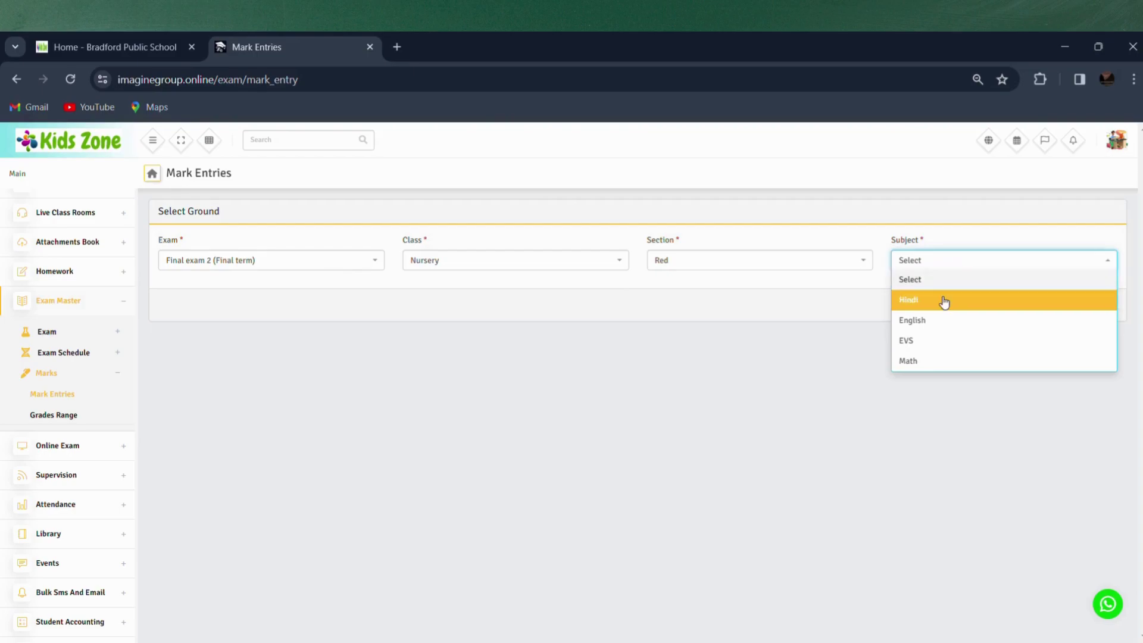
{"action": "left_click", "coordinate": [933, 322]}
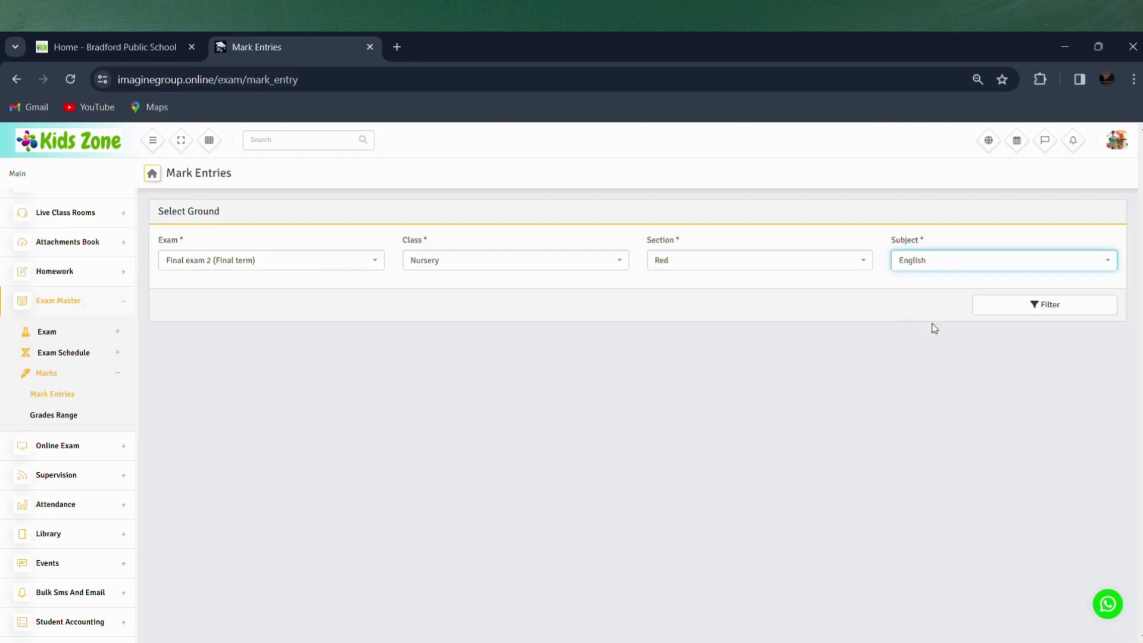
{"action": "left_click", "coordinate": [1017, 305]}
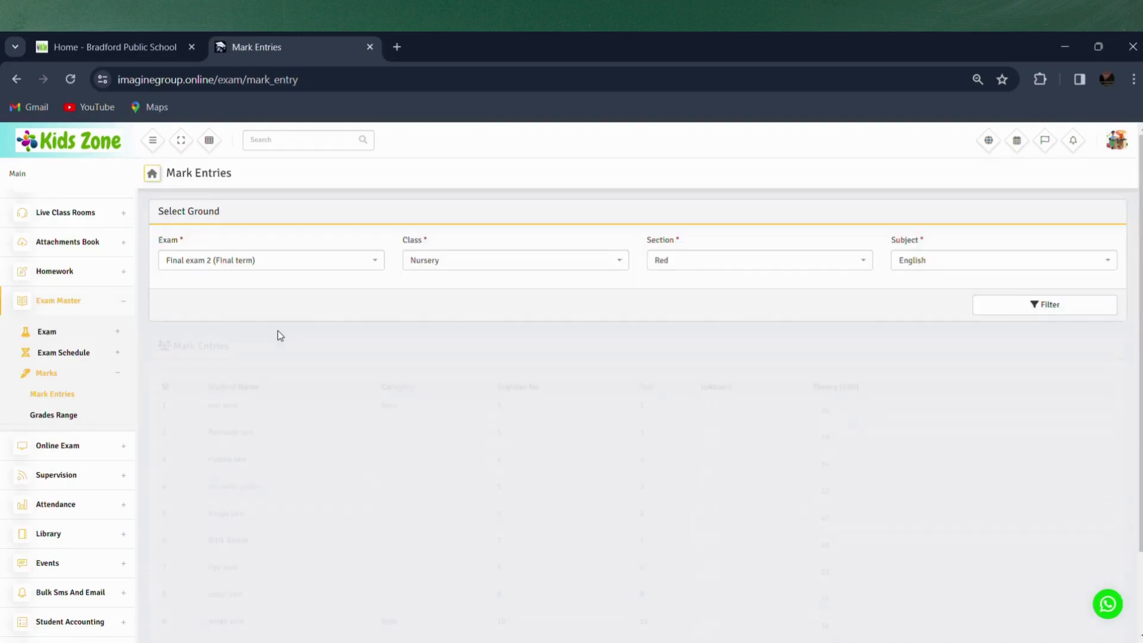
Review the English theory marks of the listed students and save the mark entries
{"action": "scroll", "coordinate": [721, 605], "scroll_direction": "down", "scroll_amount": 2}
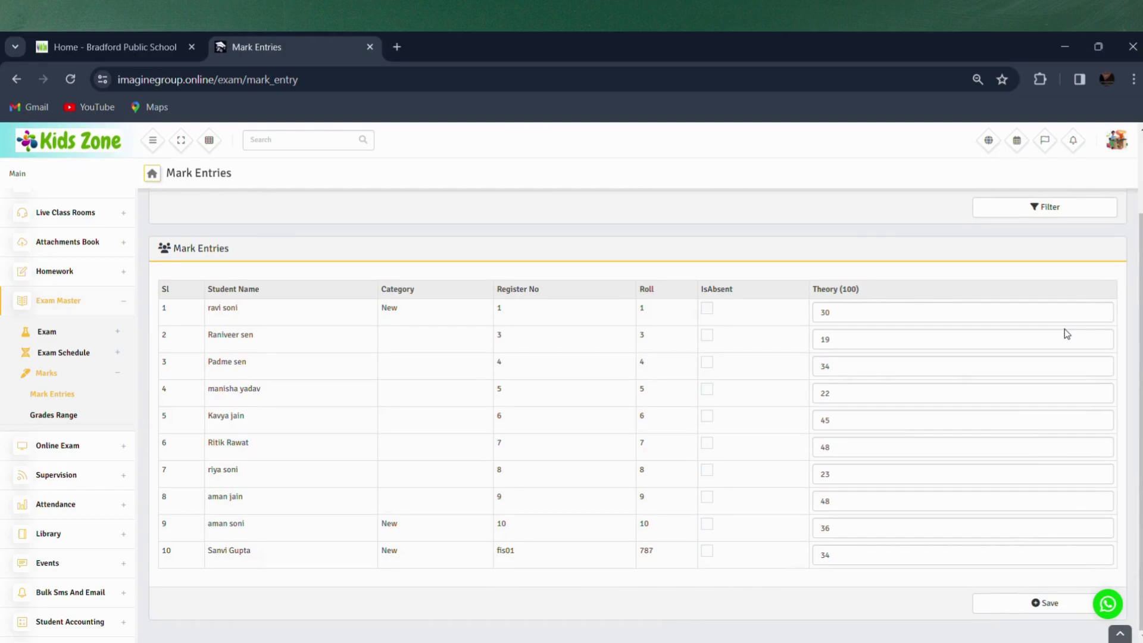
{"action": "scroll", "coordinate": [699, 366], "scroll_direction": "up", "scroll_amount": 2}
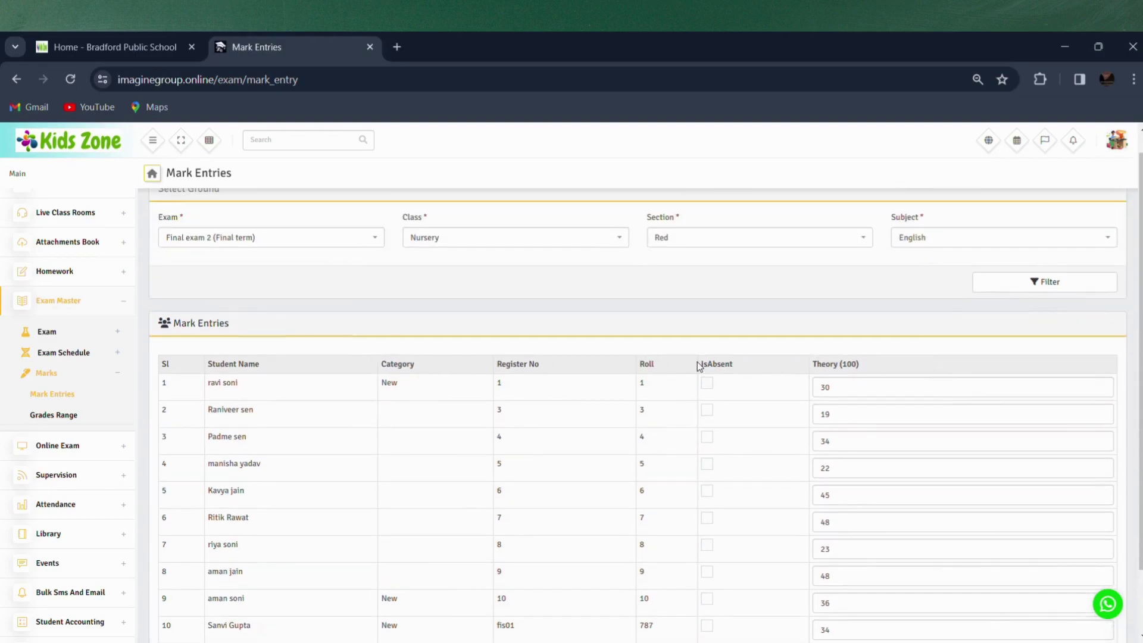
{"action": "scroll", "coordinate": [887, 377], "scroll_direction": "down", "scroll_amount": 2}
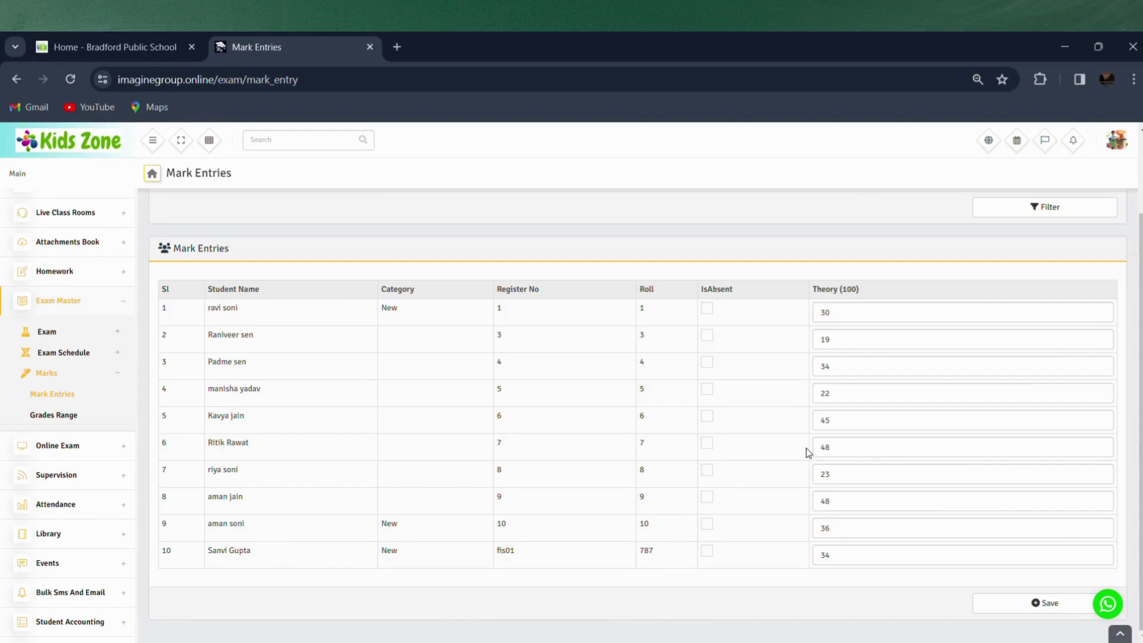
{"action": "left_click", "coordinate": [1010, 602]}
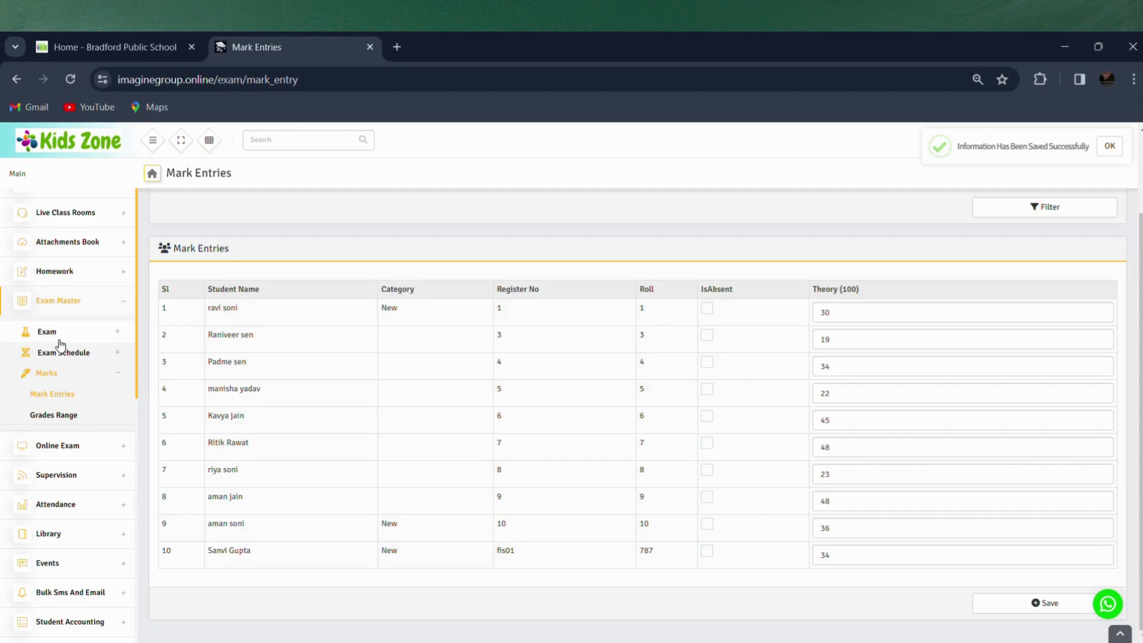
Show the report card student list for academic year 2023-2024, Final exam 2 (Final term), class Nursery, section Red
{"action": "scroll", "coordinate": [95, 405], "scroll_direction": "down", "scroll_amount": 3}
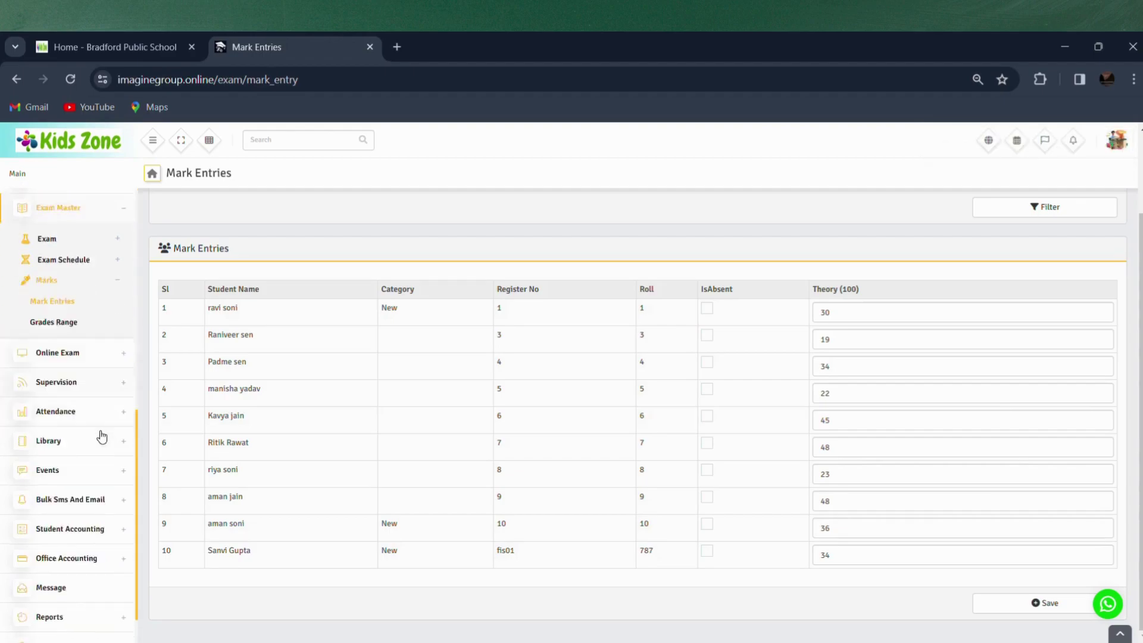
{"action": "left_click", "coordinate": [76, 569]}
{"action": "scroll", "coordinate": [92, 548], "scroll_direction": "down", "scroll_amount": 2}
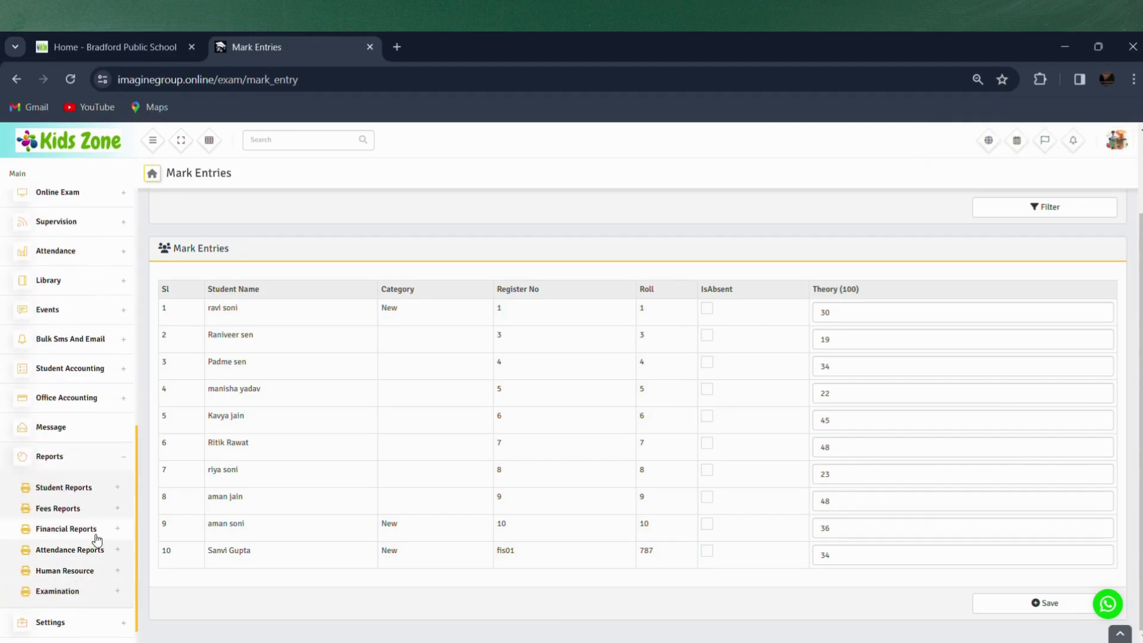
{"action": "left_click", "coordinate": [80, 591]}
{"action": "scroll", "coordinate": [68, 609], "scroll_direction": "down", "scroll_amount": 1}
{"action": "left_click", "coordinate": [48, 530]}
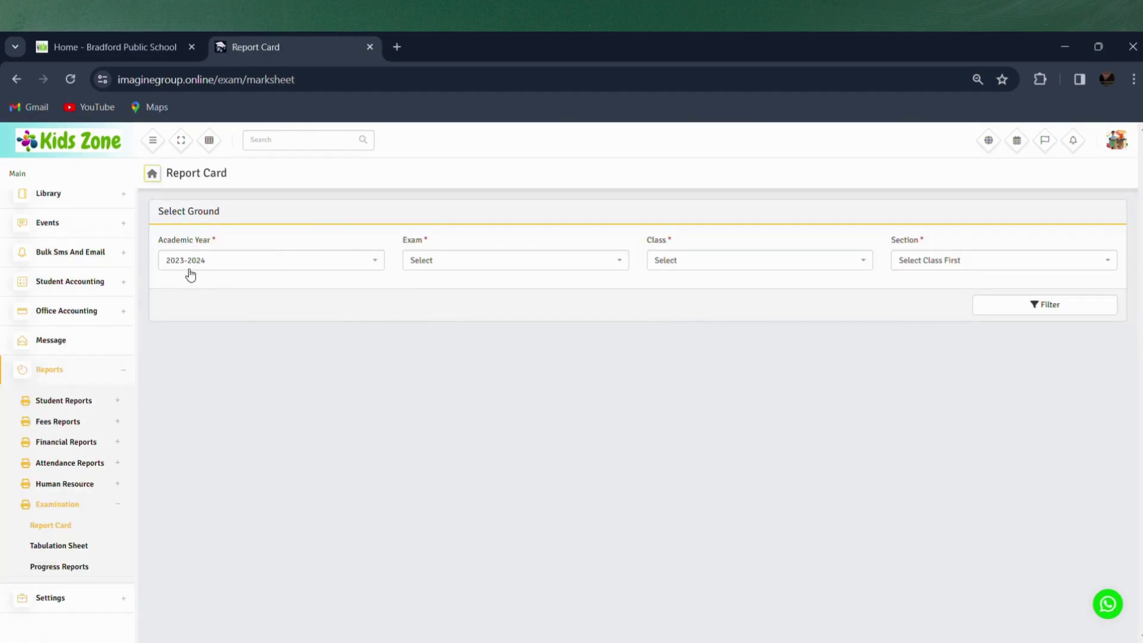
{"action": "left_click", "coordinate": [461, 272]}
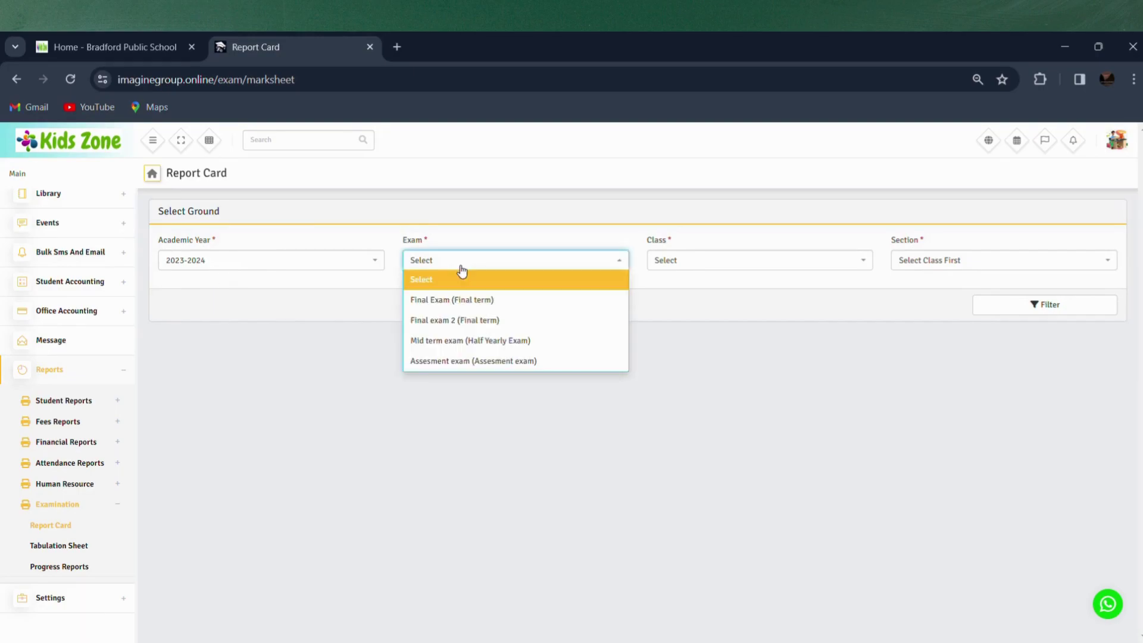
{"action": "left_click", "coordinate": [453, 321]}
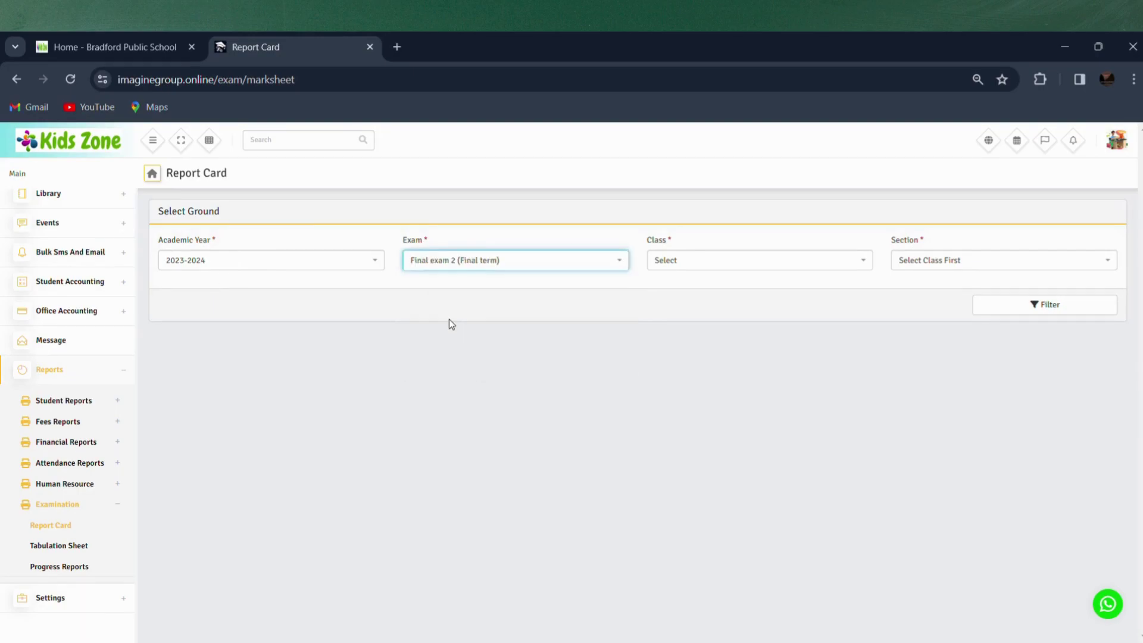
{"action": "left_click", "coordinate": [692, 270]}
{"action": "left_click", "coordinate": [678, 303]}
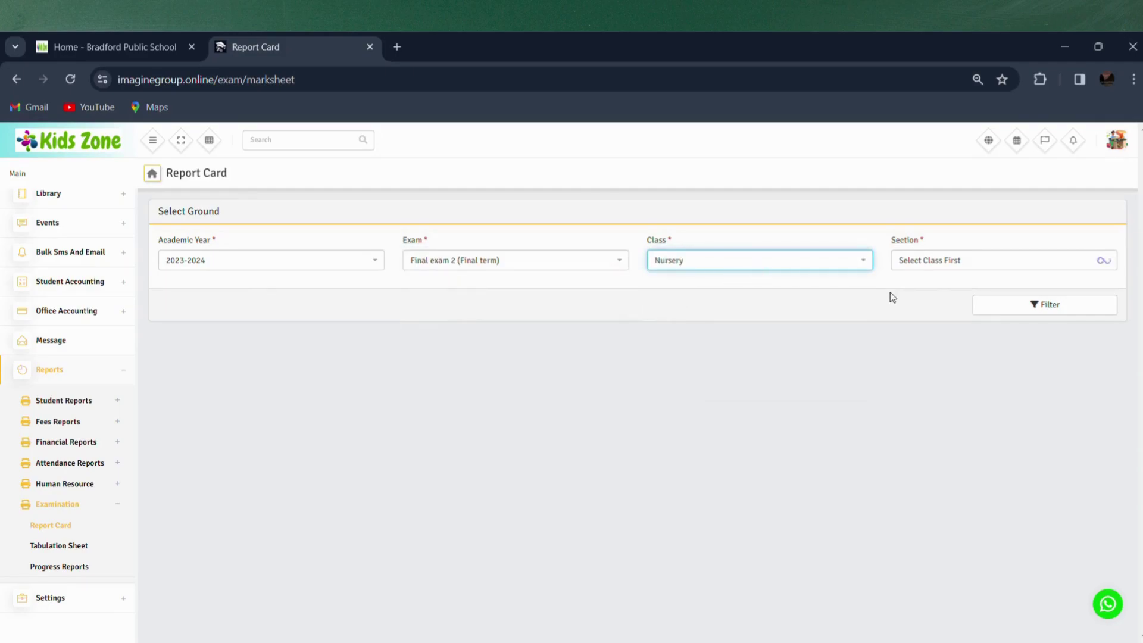
{"action": "left_click", "coordinate": [963, 260]}
{"action": "left_click", "coordinate": [924, 298]}
{"action": "left_click", "coordinate": [1032, 304]}
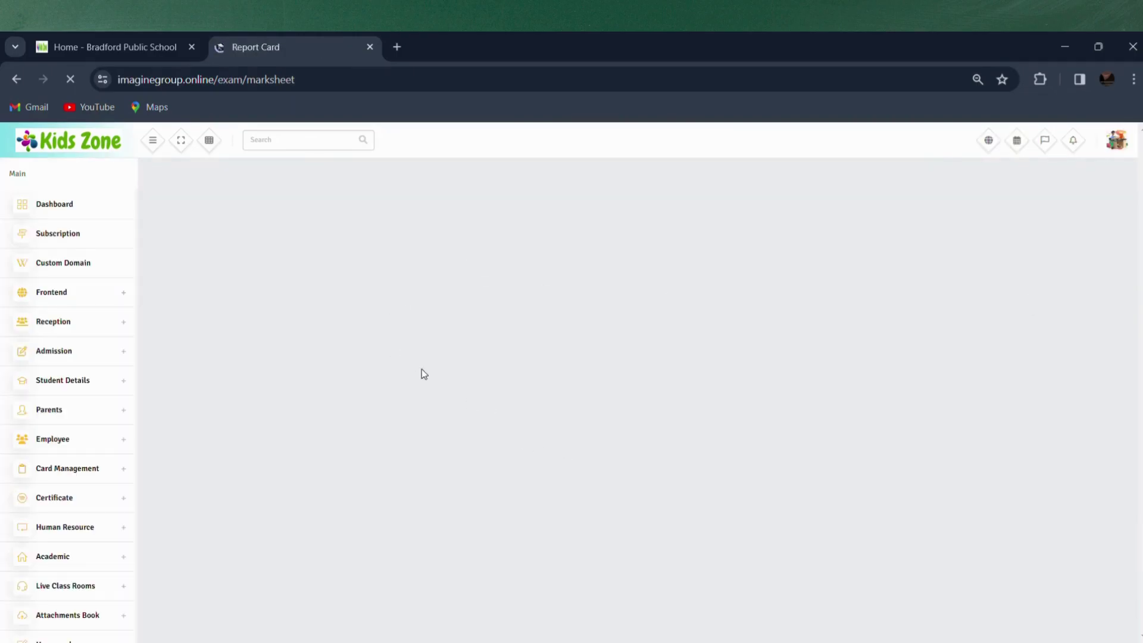
Select all listed students, generate their Final exam 2 report cards and check the first pages in the print preview
{"action": "scroll", "coordinate": [366, 415], "scroll_direction": "down", "scroll_amount": 2}
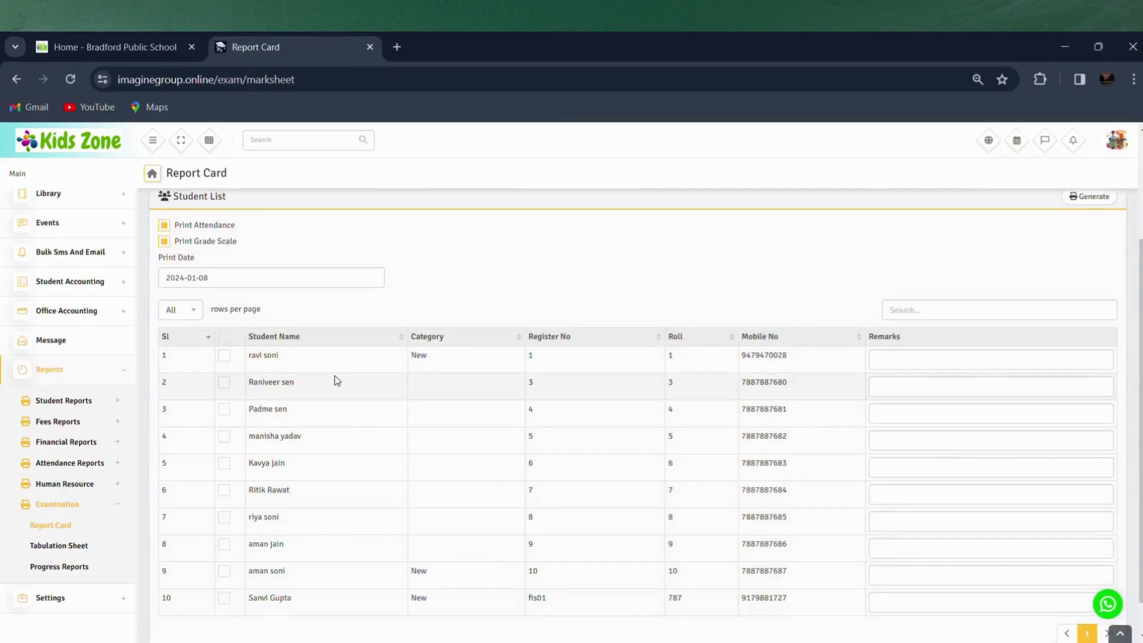
{"action": "left_click", "coordinate": [230, 340]}
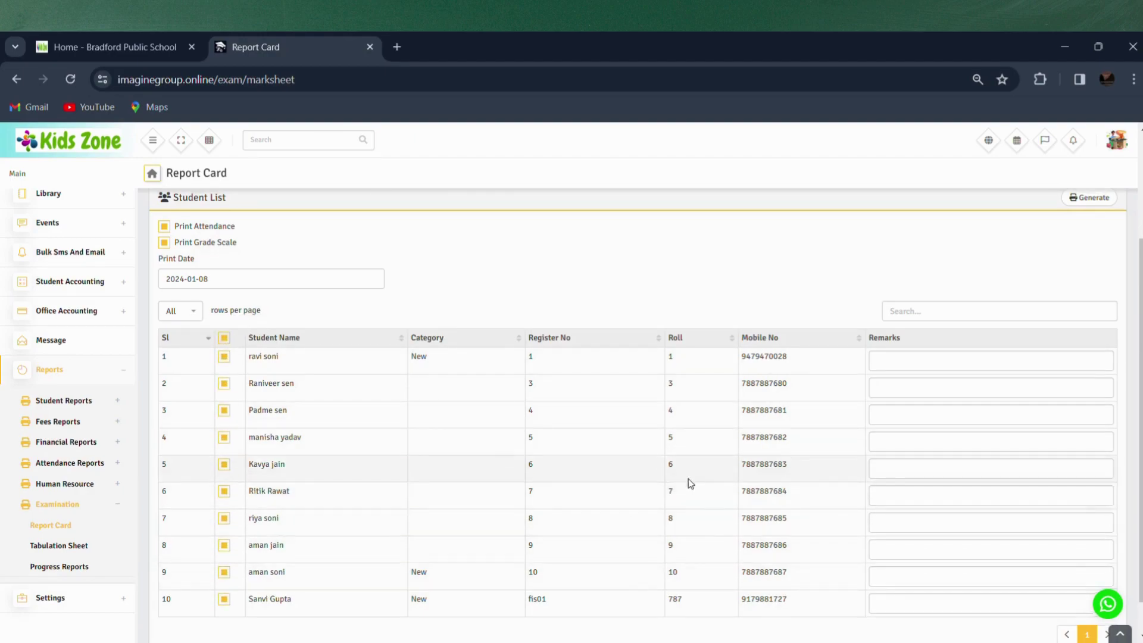
{"action": "scroll", "coordinate": [773, 459], "scroll_direction": "up", "scroll_amount": 3}
{"action": "left_click", "coordinate": [1091, 351]}
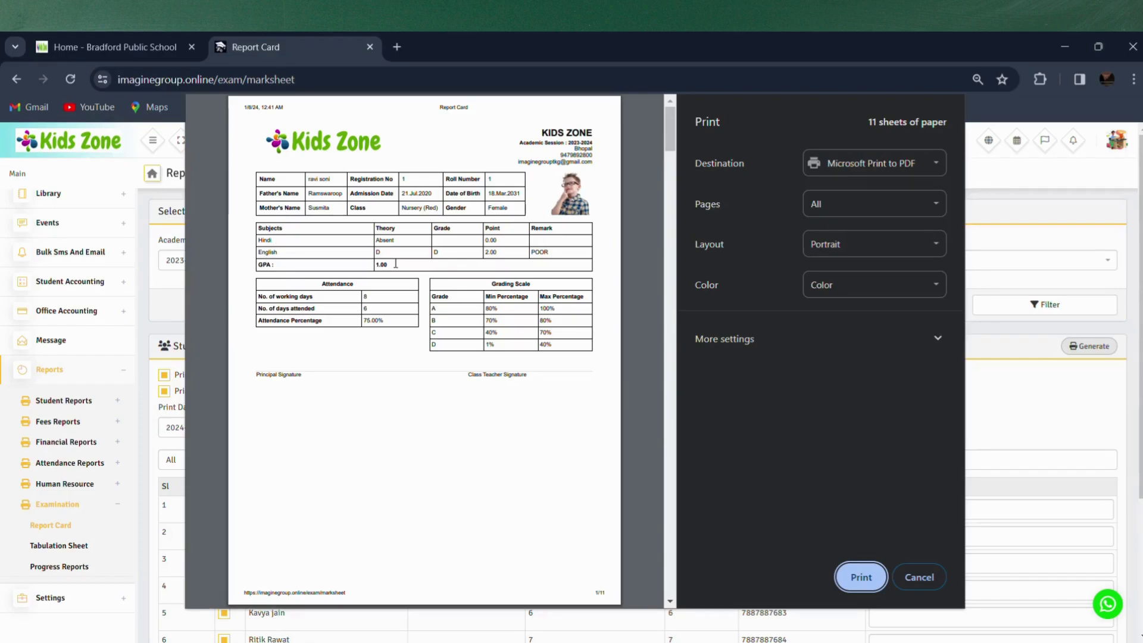
{"action": "scroll", "coordinate": [285, 285], "scroll_direction": "down", "scroll_amount": 3}
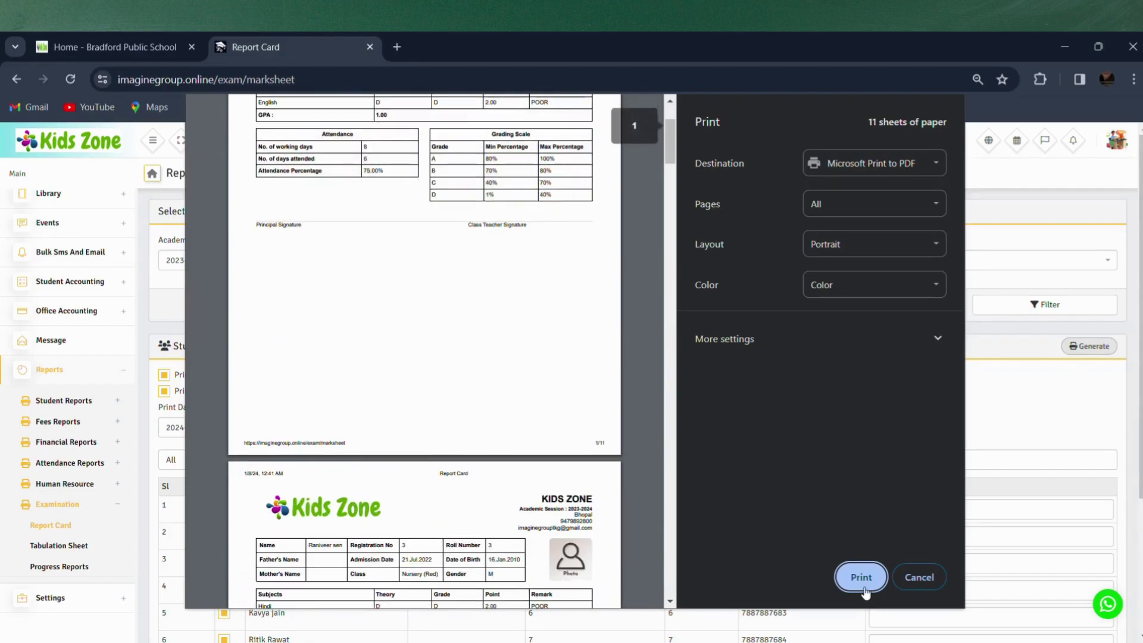
{"action": "scroll", "coordinate": [375, 321], "scroll_direction": "up", "scroll_amount": 3}
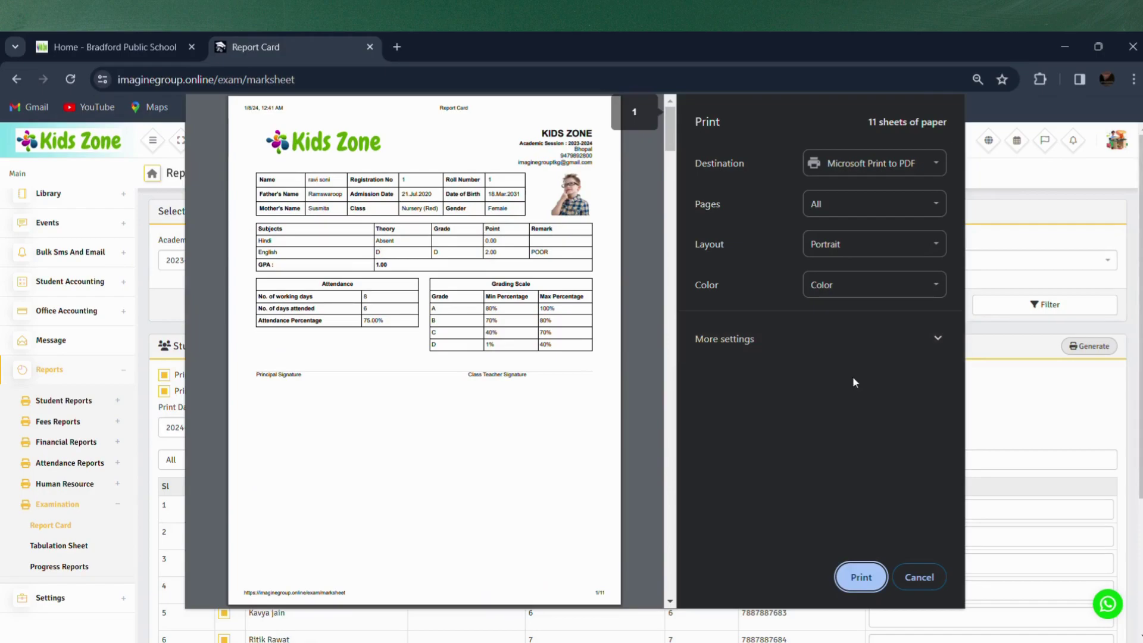